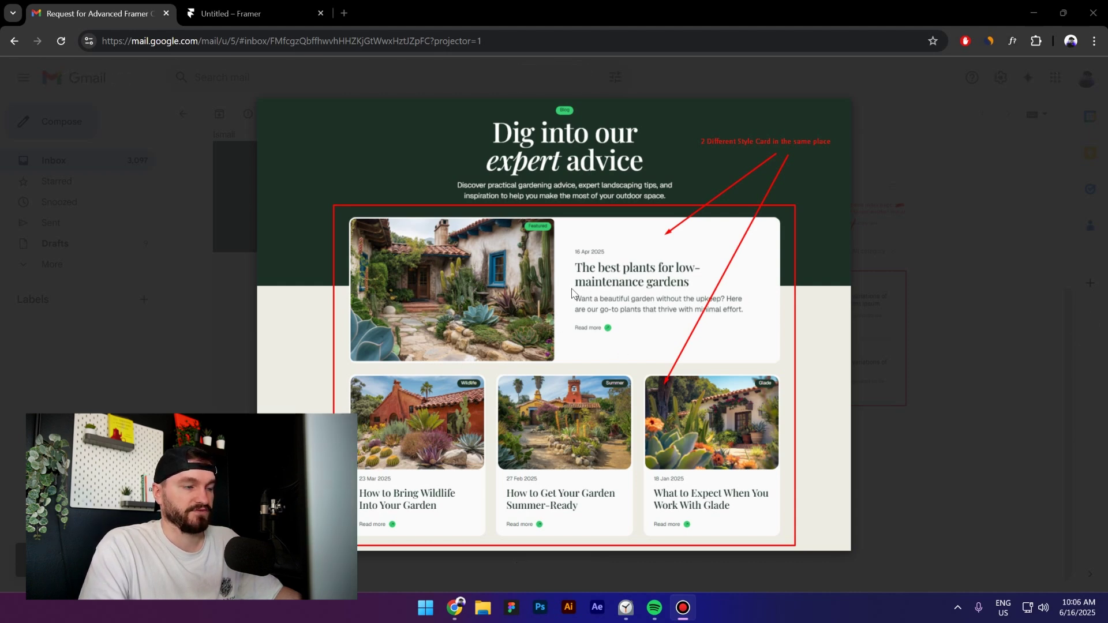
# Step: Add Framer's sample Blog CMS collection and view the new five-article /blog page on the canvas
pyautogui.click(206, 16)
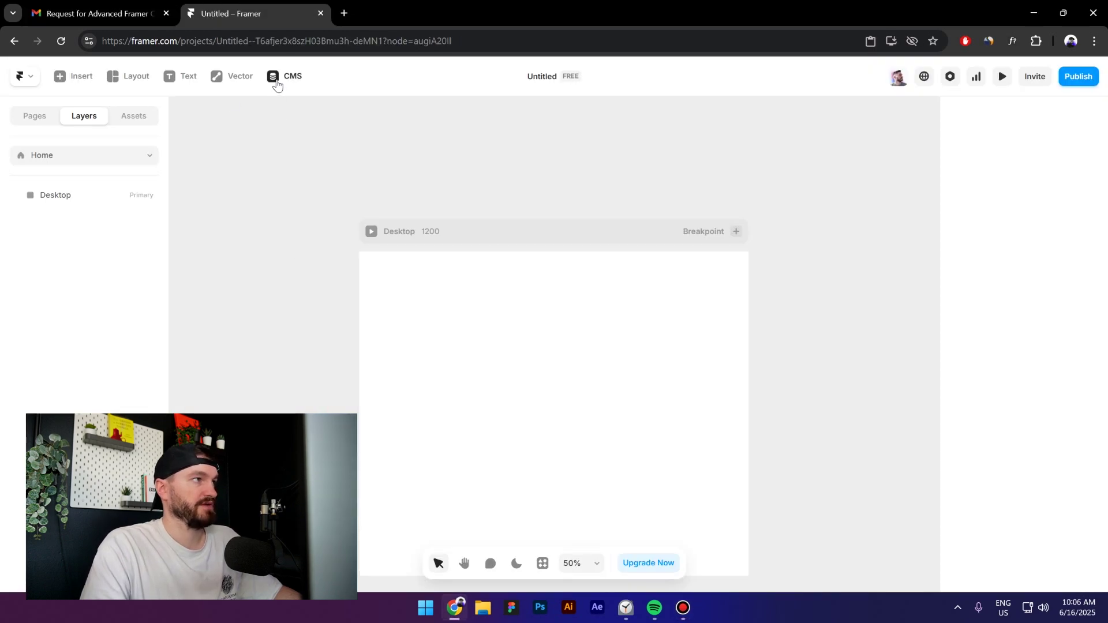
pyautogui.click(281, 82)
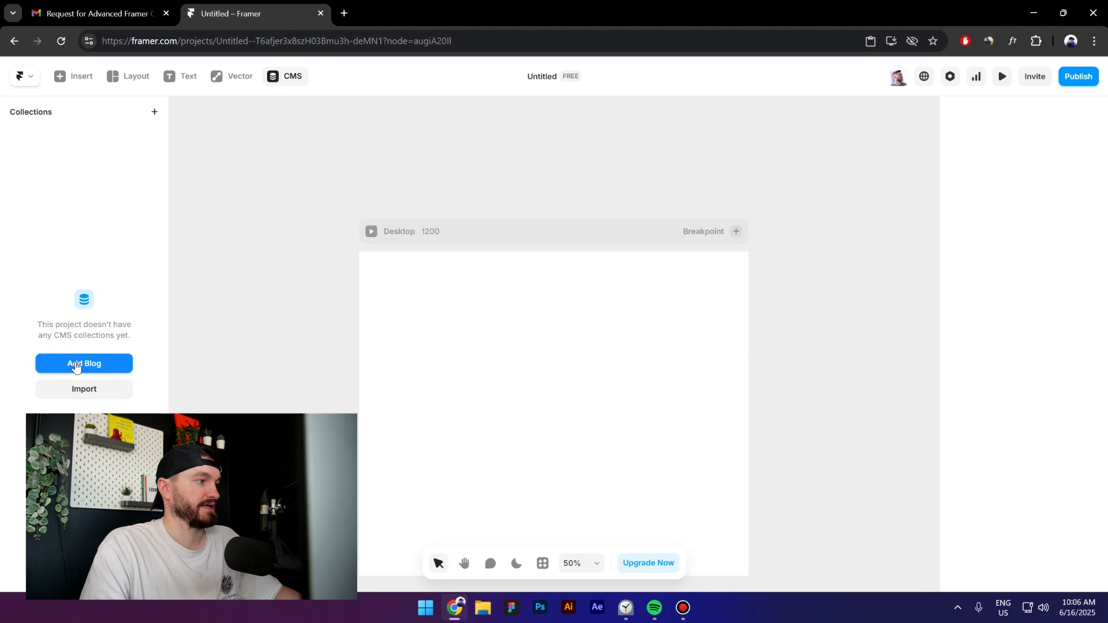
pyautogui.click(77, 365)
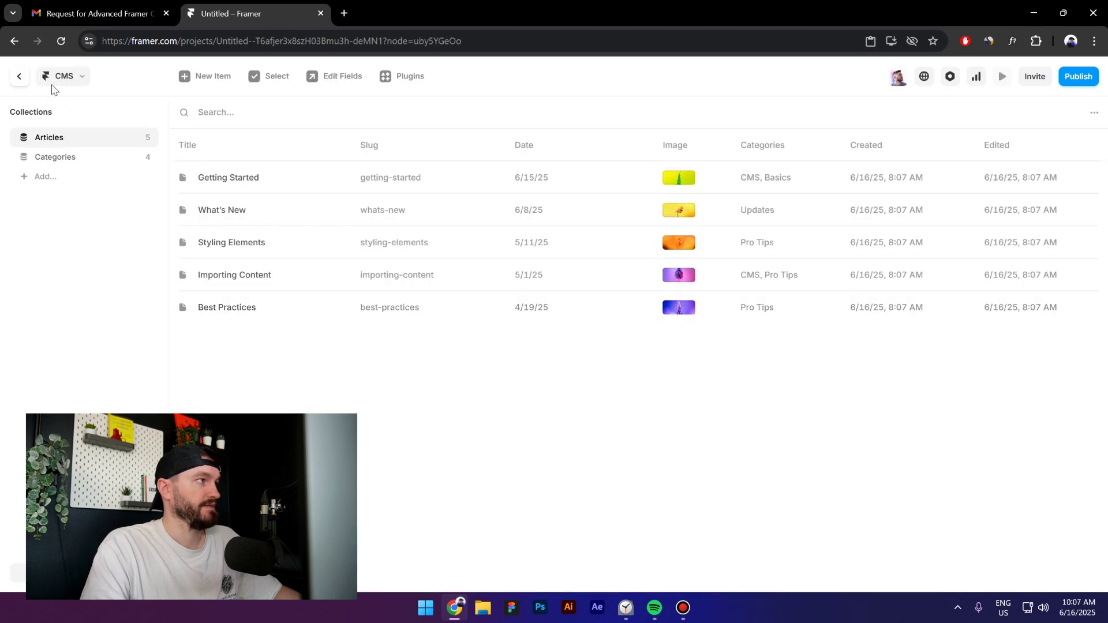
pyautogui.click(20, 80)
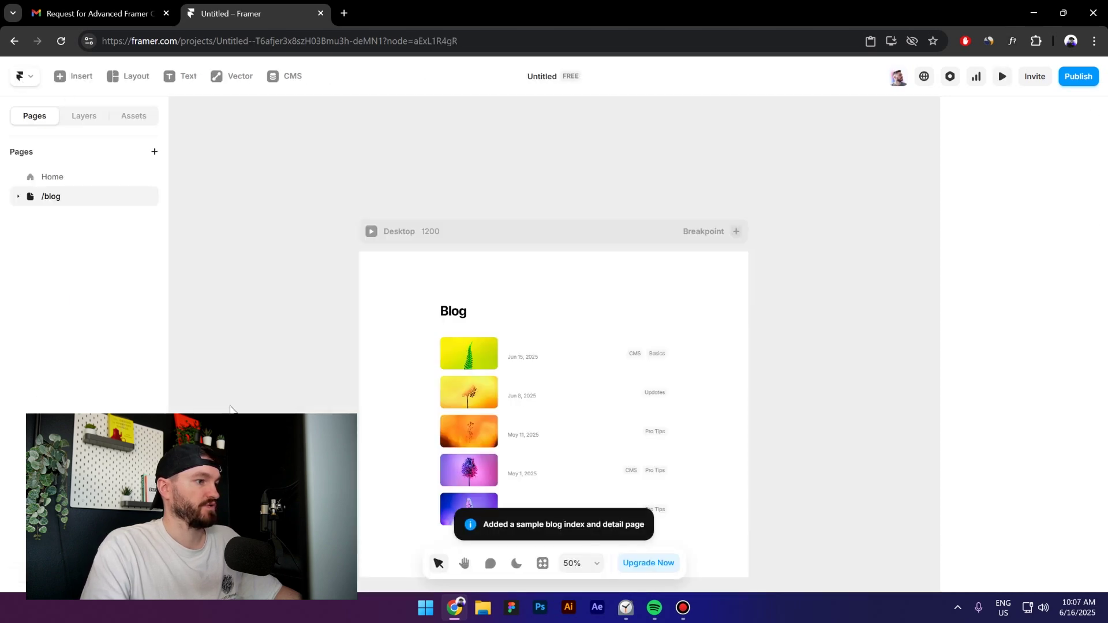
pyautogui.scroll(-2, 549, 247)
pyautogui.scroll(5, 549, 266)
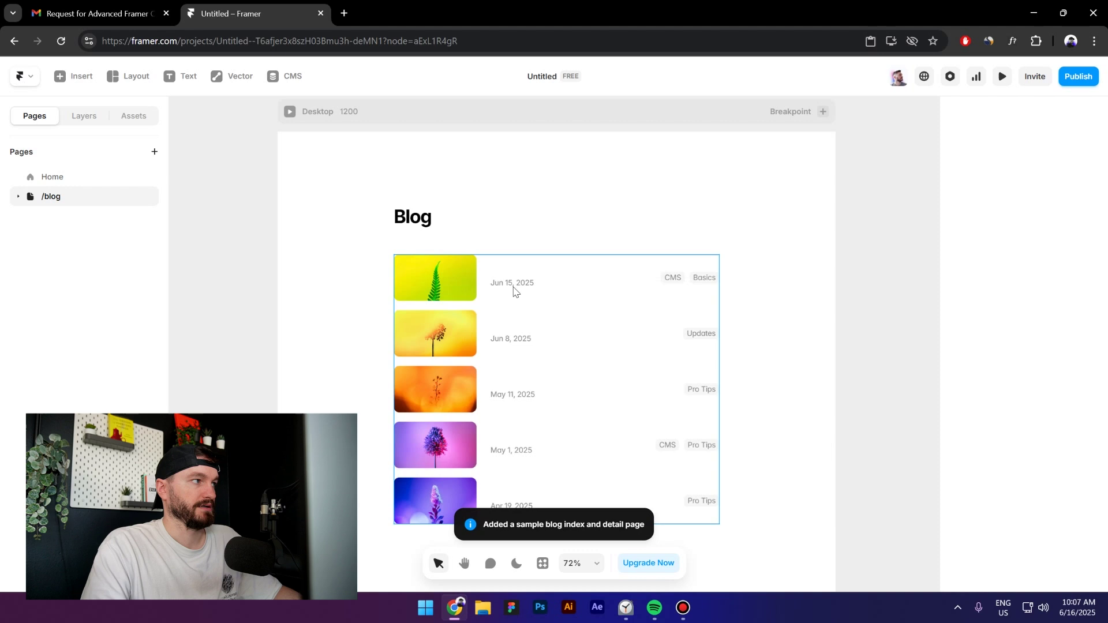
# Step: Select the first Article item and set its padding to 4
pyautogui.click(84, 117)
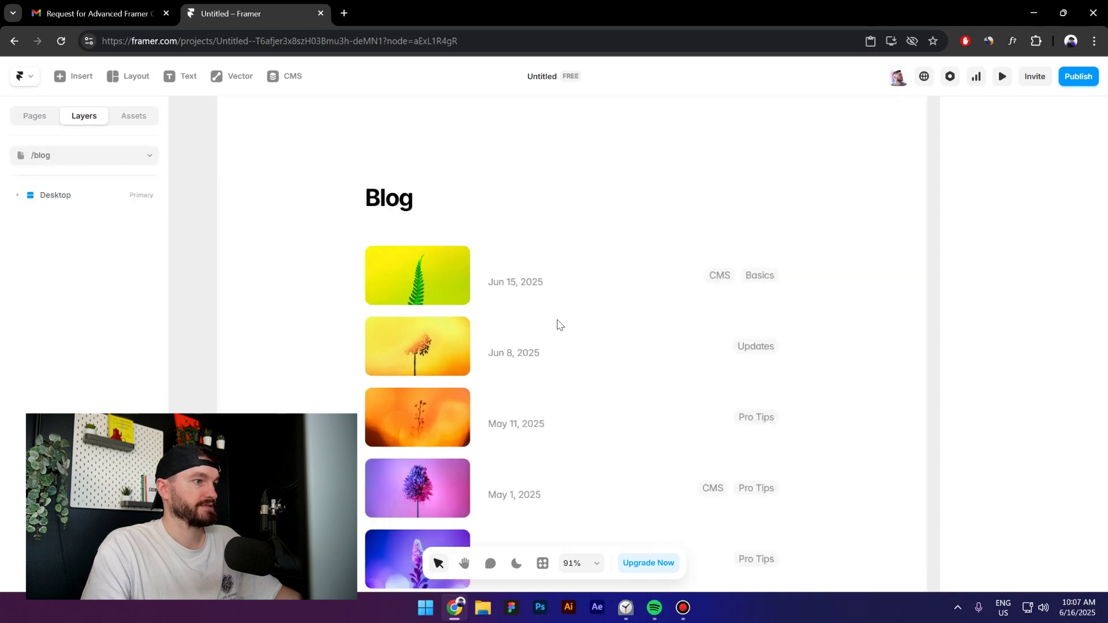
pyautogui.click(479, 281)
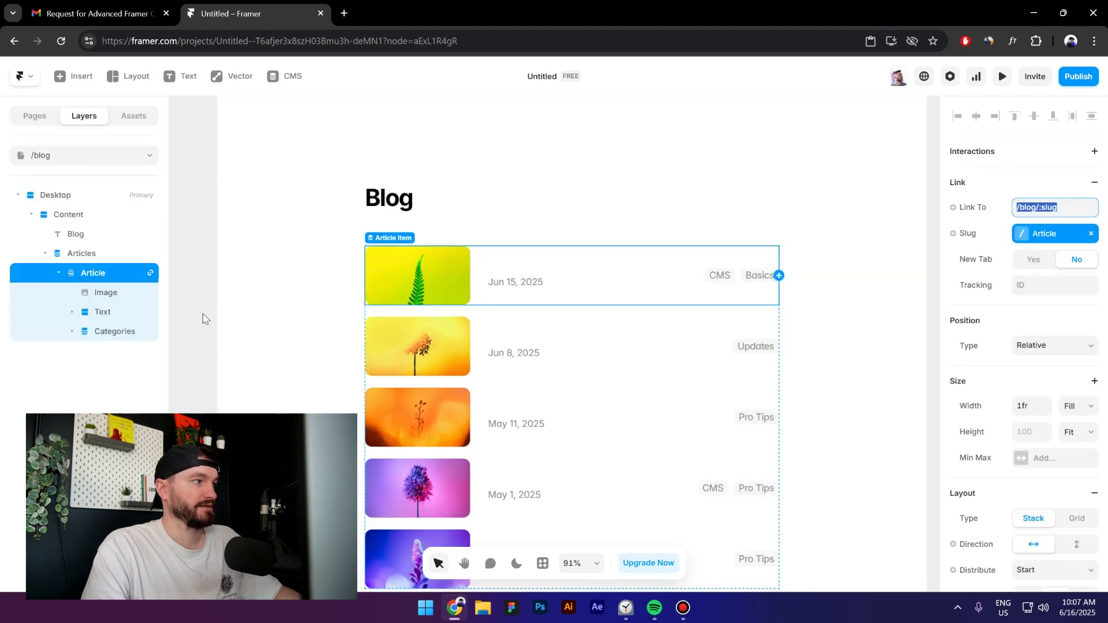
pyautogui.scroll(-5, 1010, 356)
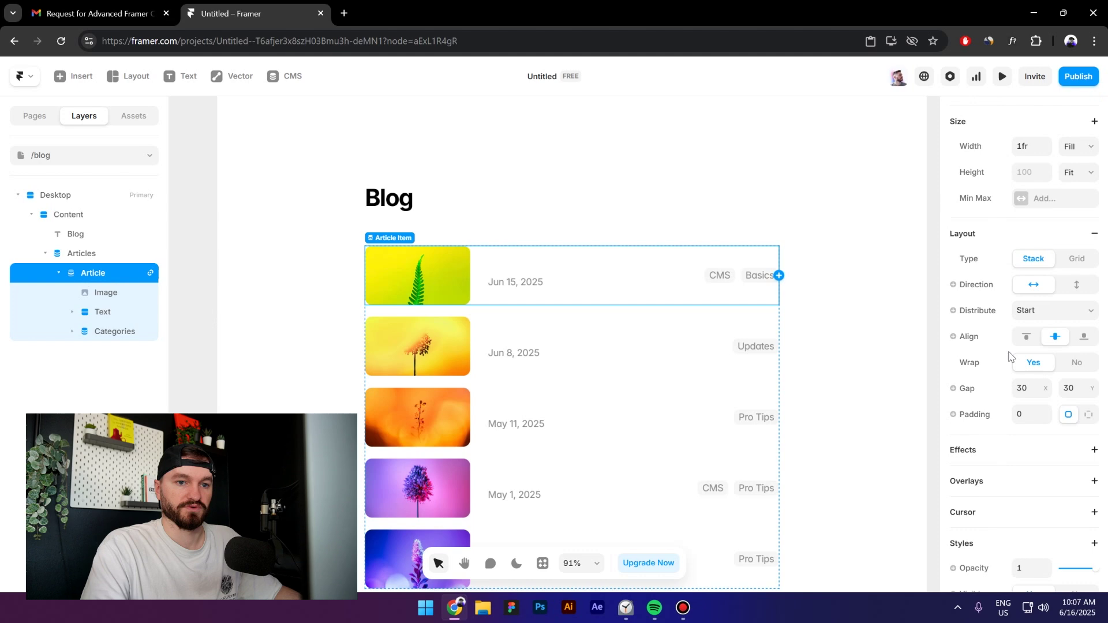
pyautogui.click(1025, 415)
pyautogui.write('4')
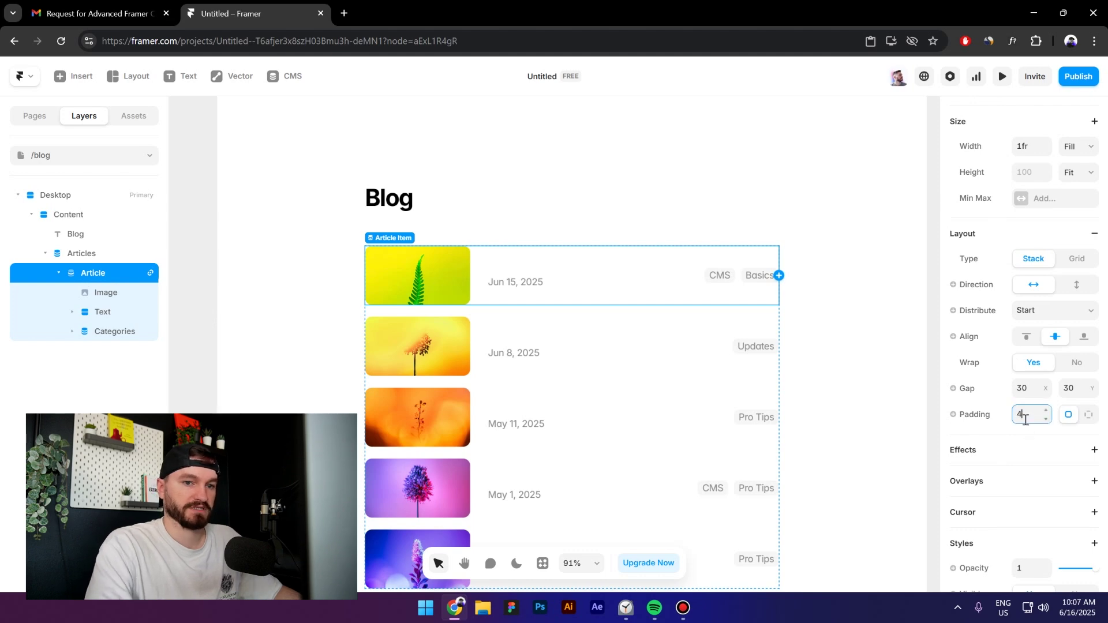
# Step: Give the article cards a 1C1C1C fill and round their corners to 15
pyautogui.scroll(-5, 965, 453)
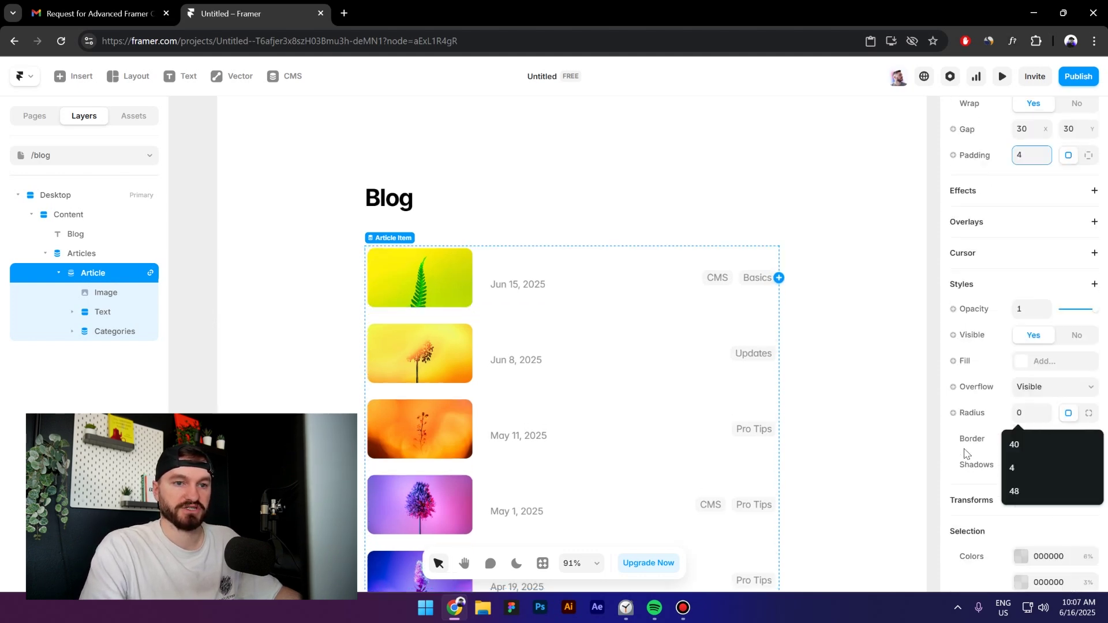
pyautogui.scroll(-2, 966, 453)
pyautogui.click(1039, 296)
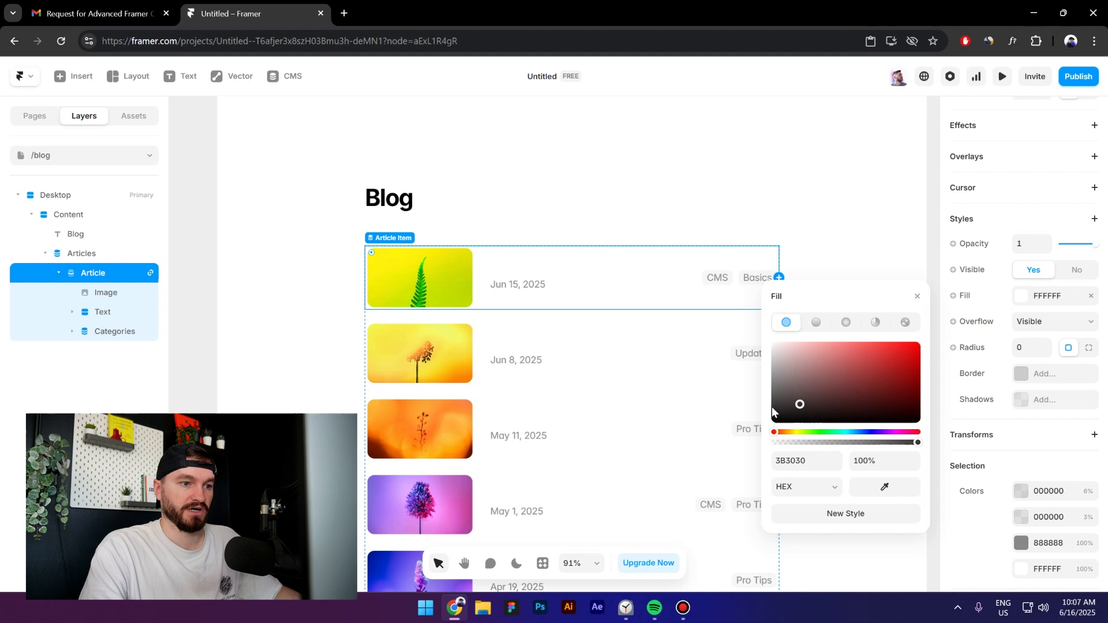
pyautogui.moveTo(771, 407); pyautogui.dragTo(747, 413)
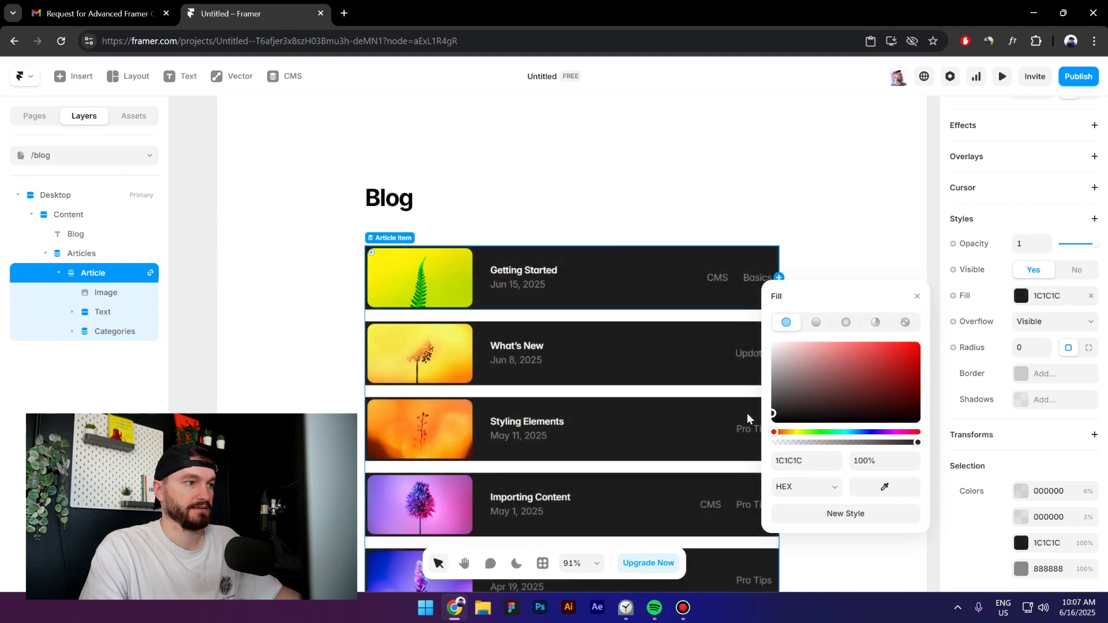
pyautogui.click(917, 297)
pyautogui.moveTo(372, 256); pyautogui.dragTo(374, 259)
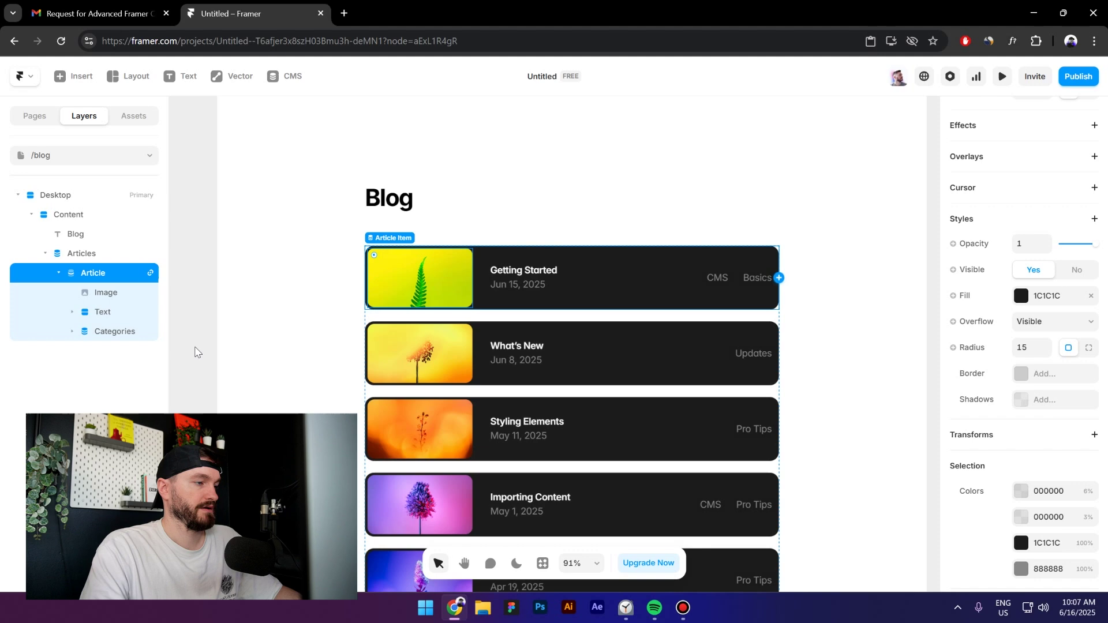
pyautogui.click(197, 347)
pyautogui.click(479, 297)
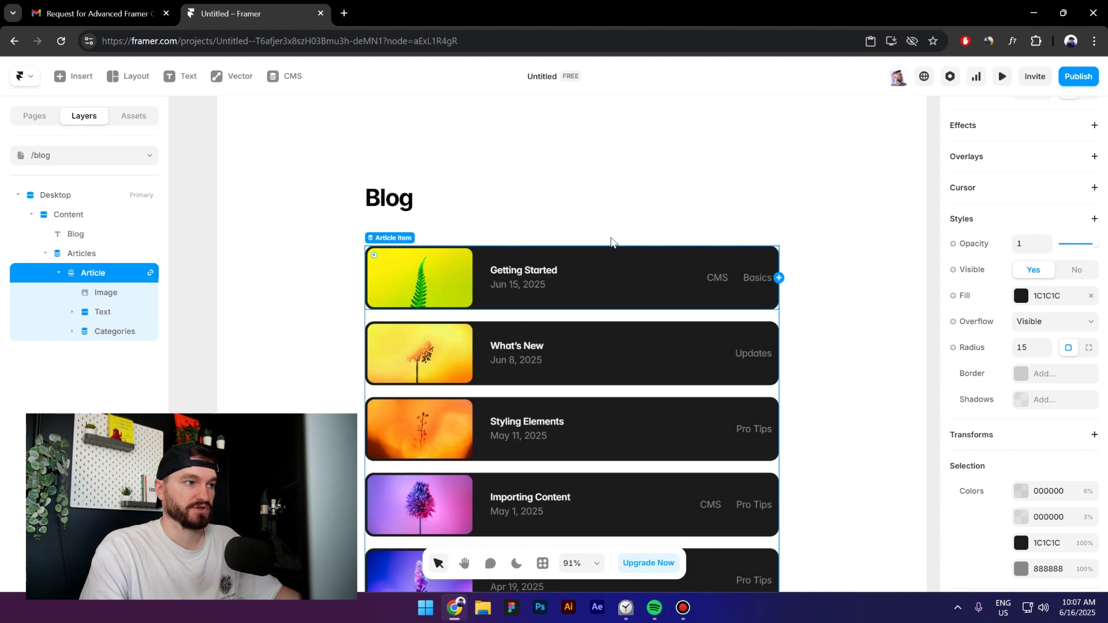
pyautogui.click(98, 13)
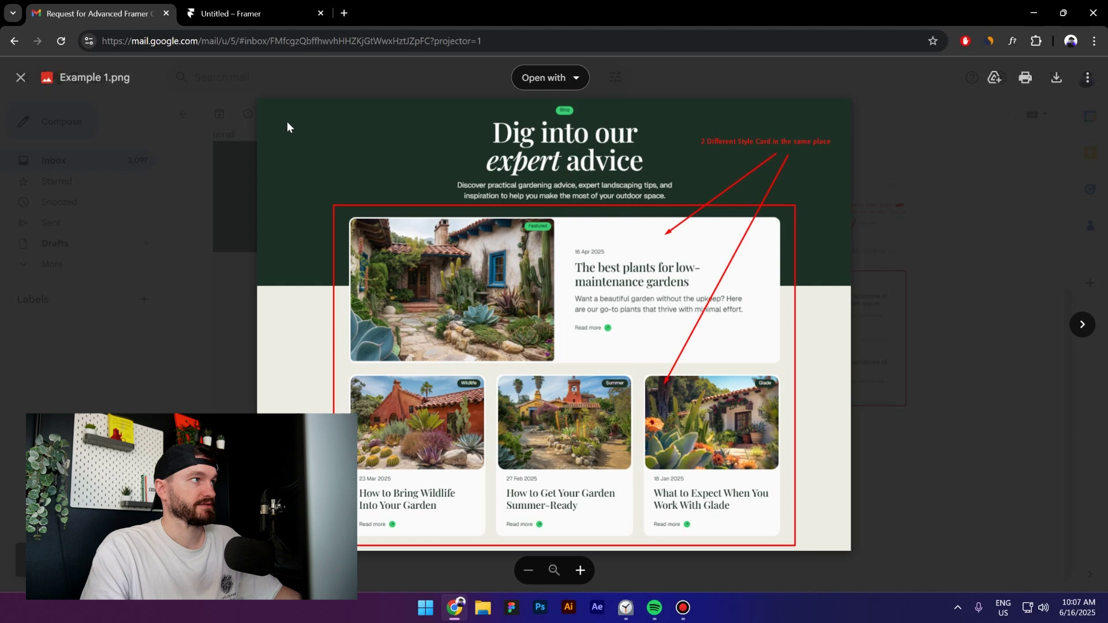
pyautogui.click(245, 12)
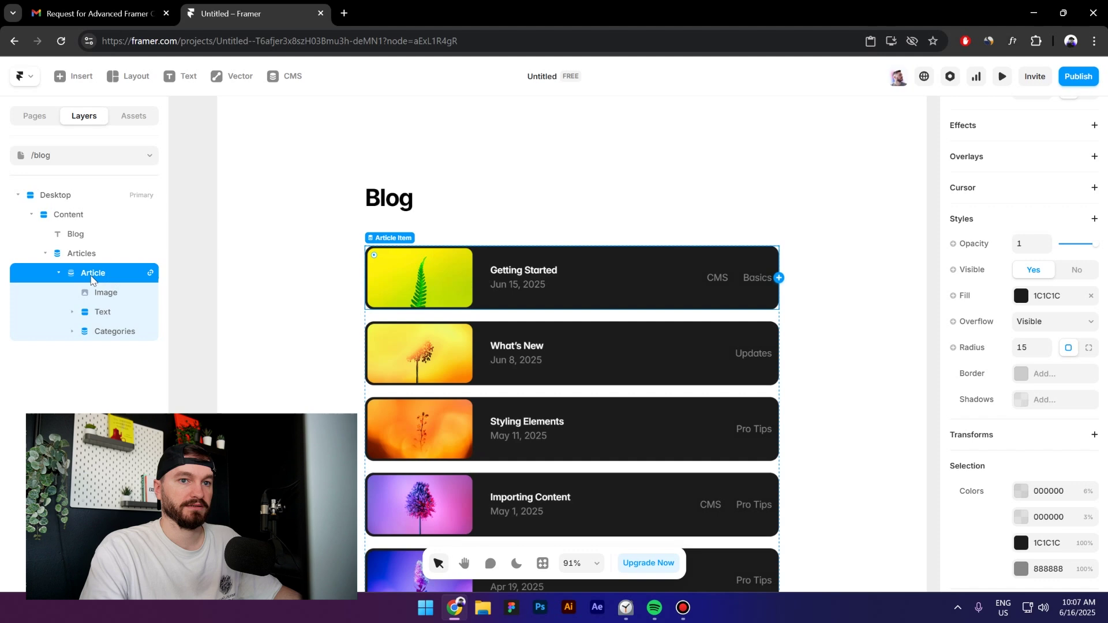
# Step: Make the card Direction depend on Index equals 1: horizontal when yes, vertical when no
pyautogui.scroll(5, 980, 338)
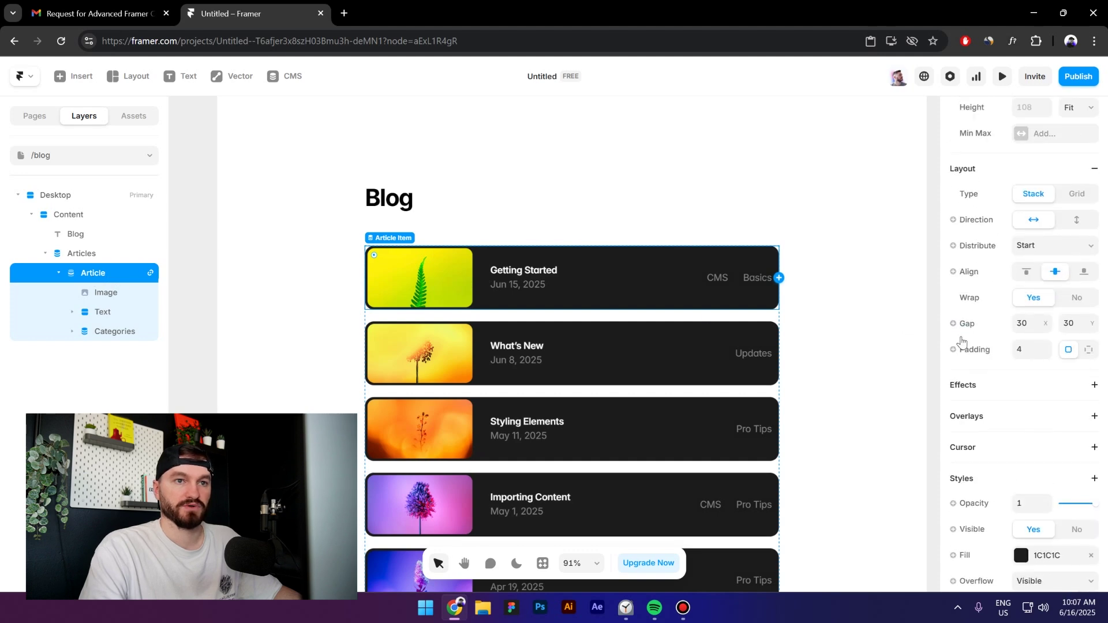
pyautogui.click(971, 221)
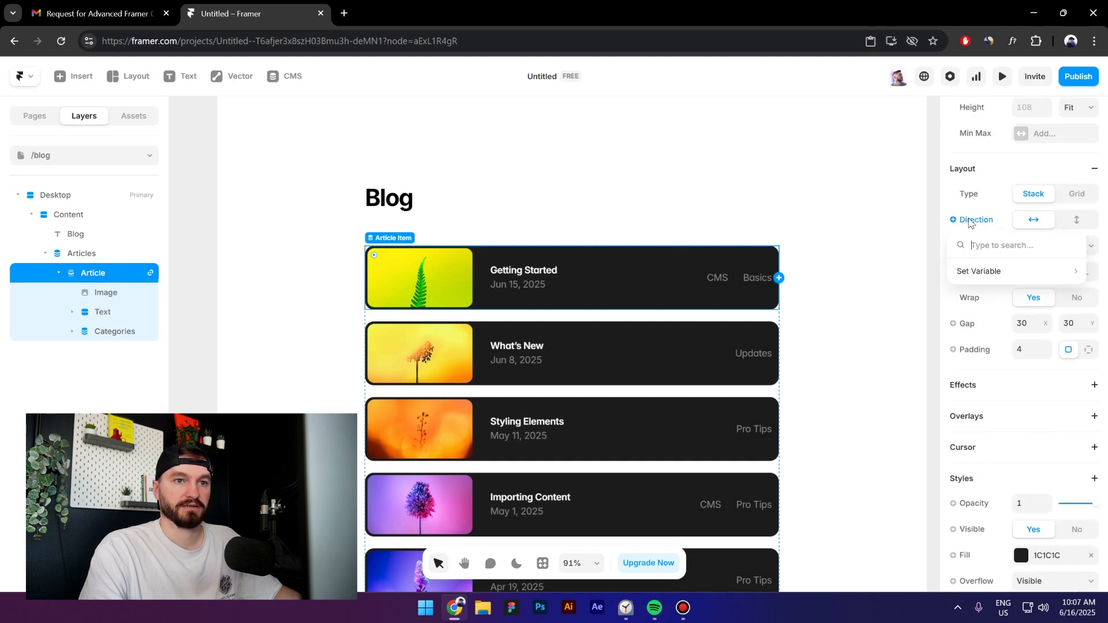
pyautogui.moveTo(969, 278)
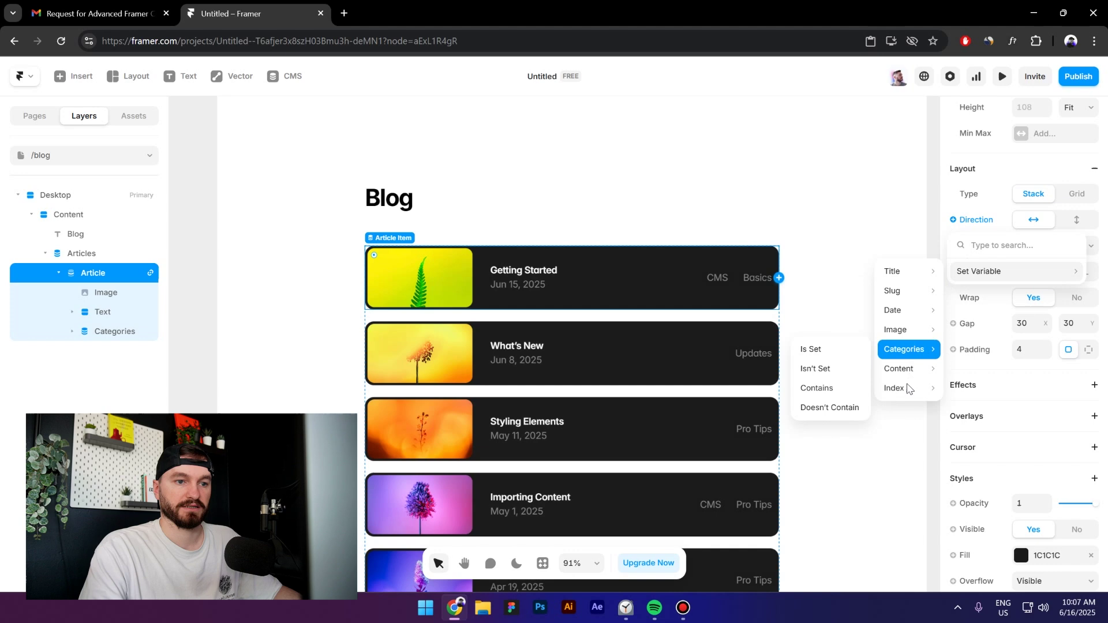
pyautogui.moveTo(909, 392)
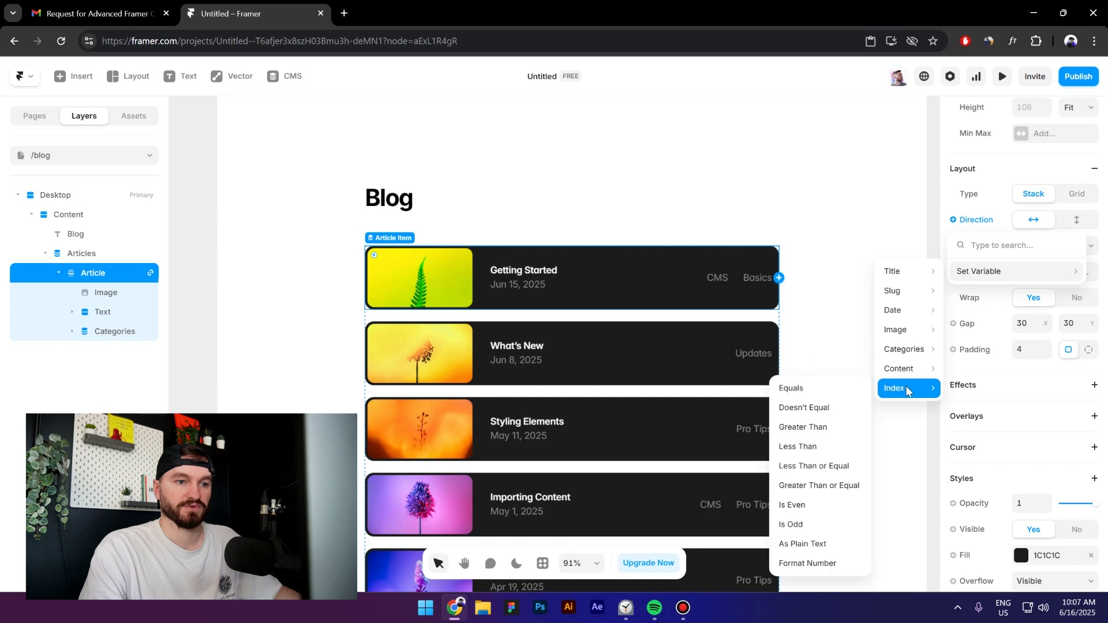
pyautogui.click(804, 395)
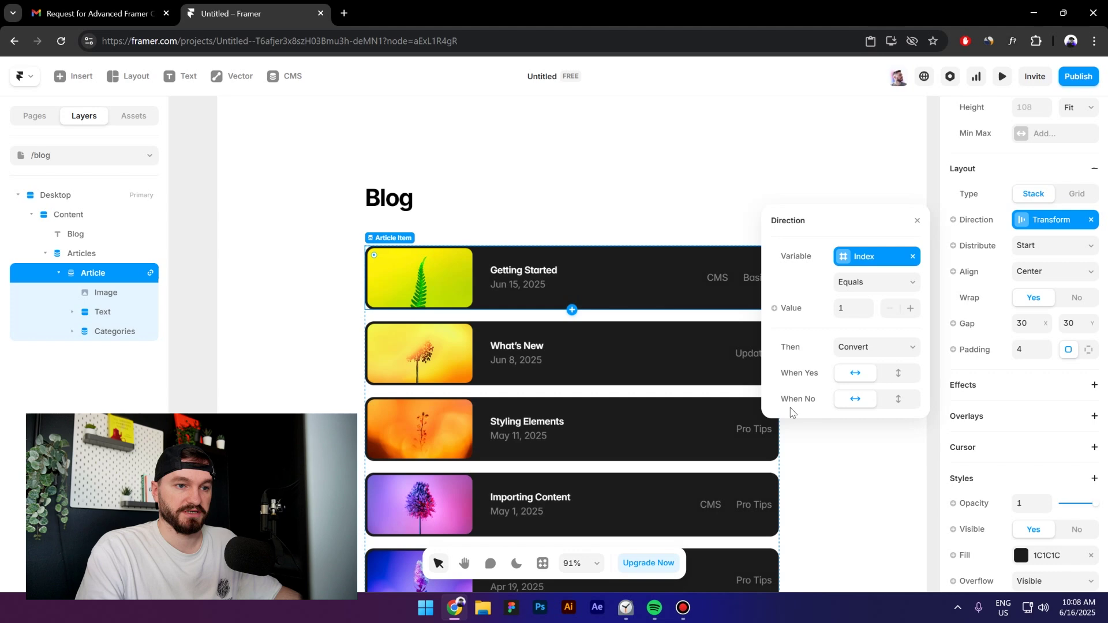
pyautogui.click(899, 373)
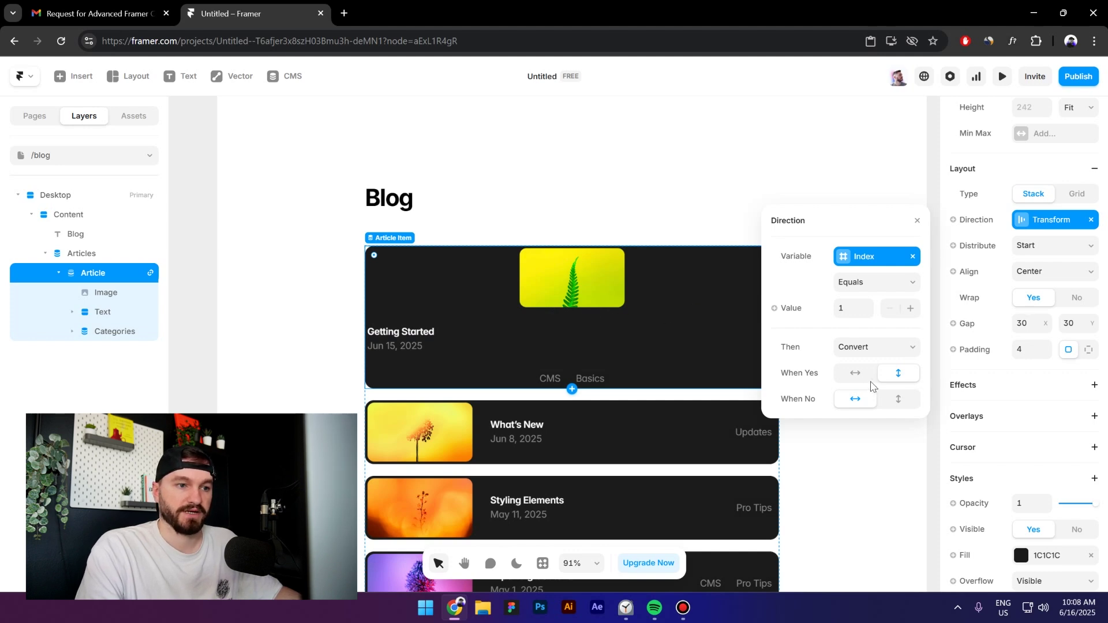
pyautogui.click(855, 373)
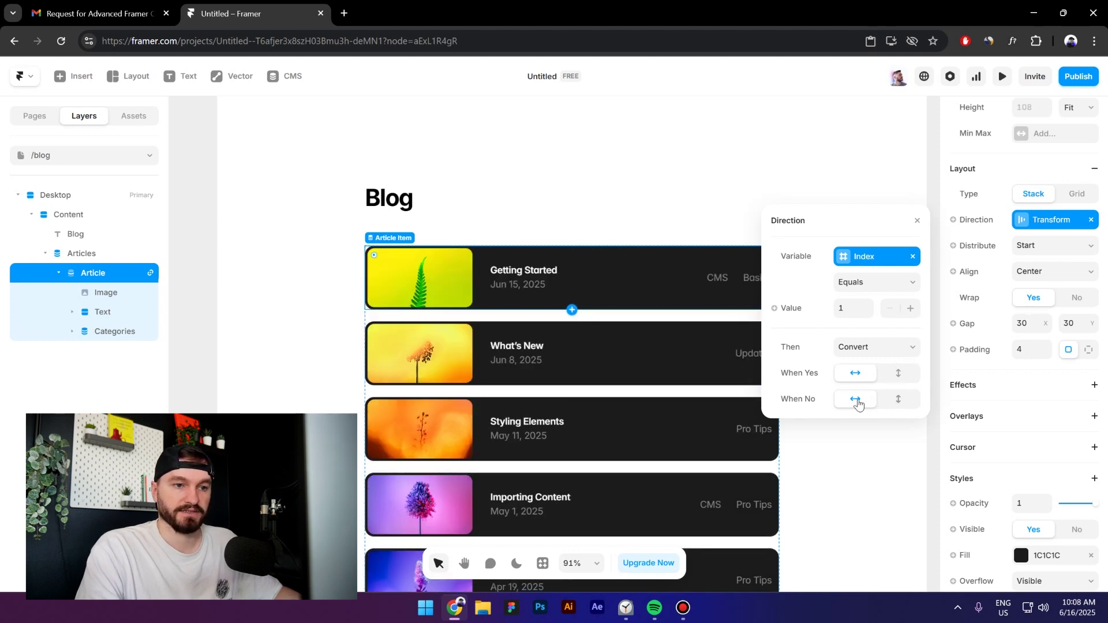
pyautogui.click(898, 399)
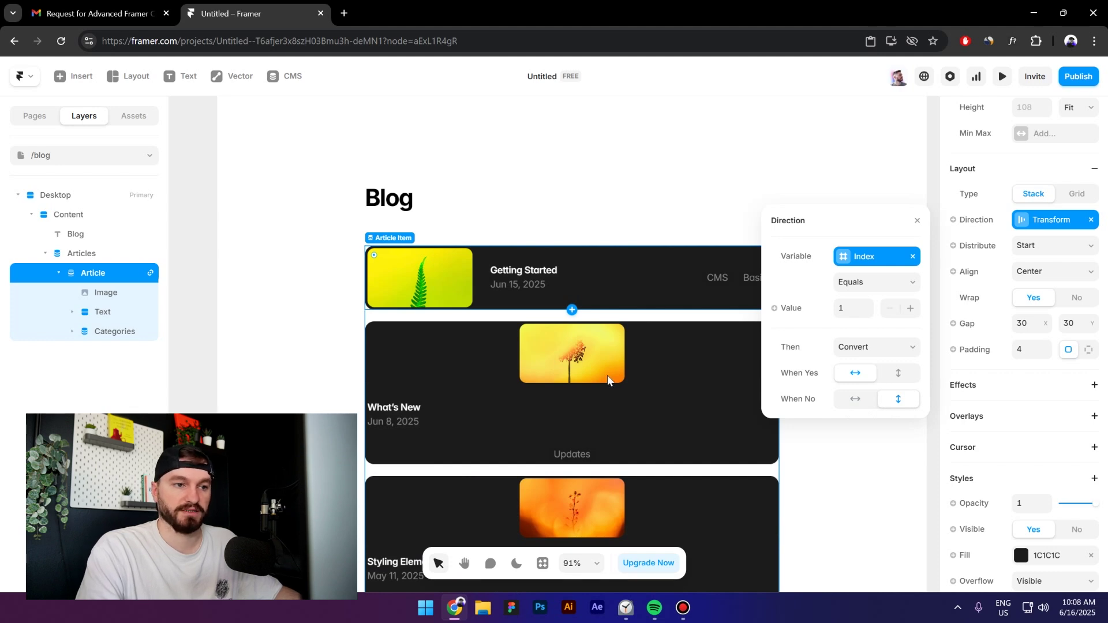
pyautogui.scroll(-1, 588, 297)
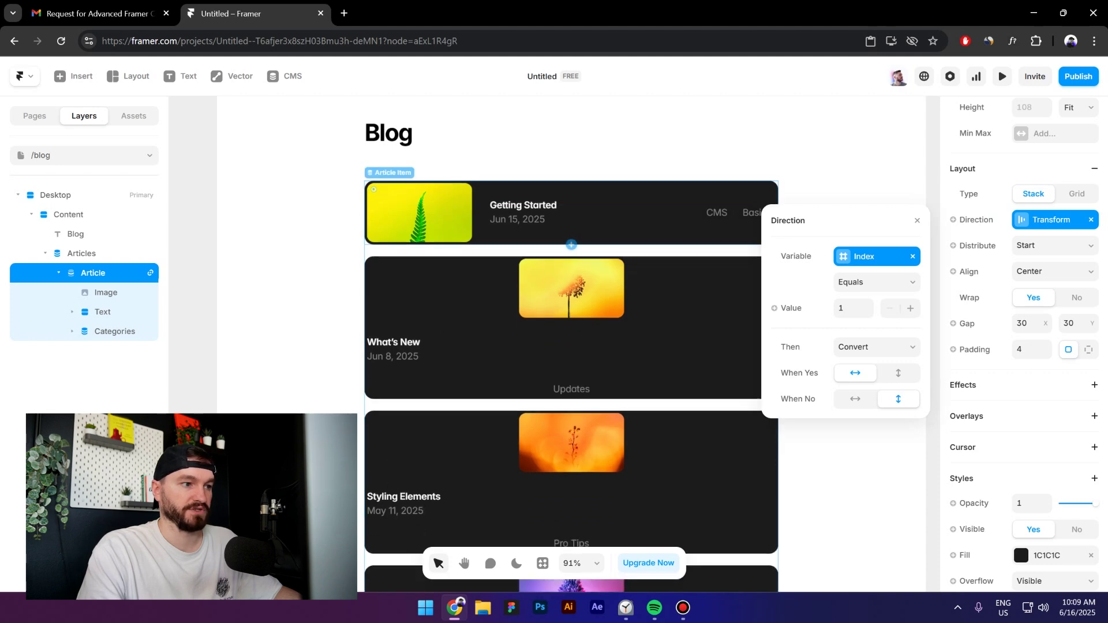
pyautogui.scroll(-1, 569, 408)
pyautogui.press('Escape')
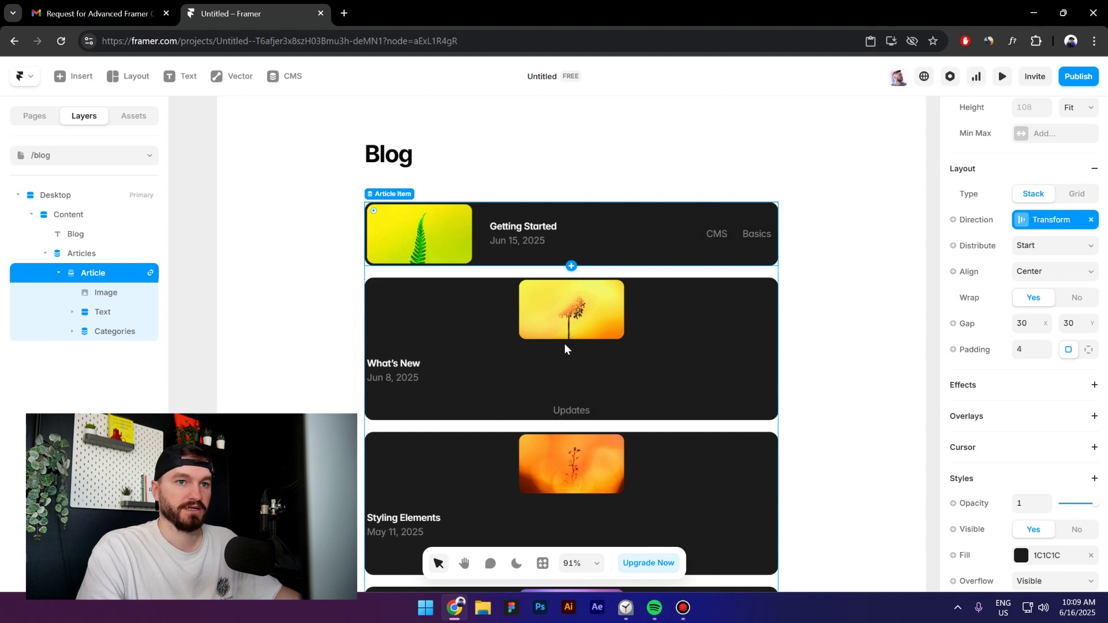
# Step: Make card Align depend on Index equals 1, using Start for all other cards
pyautogui.click(974, 273)
pyautogui.moveTo(972, 324)
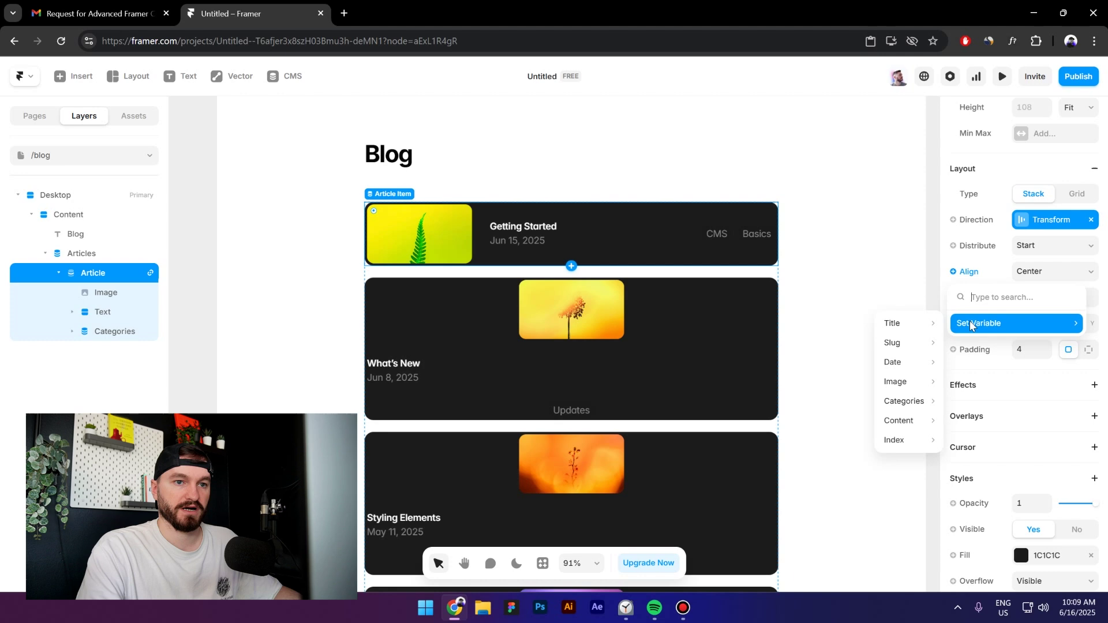
pyautogui.moveTo(902, 441)
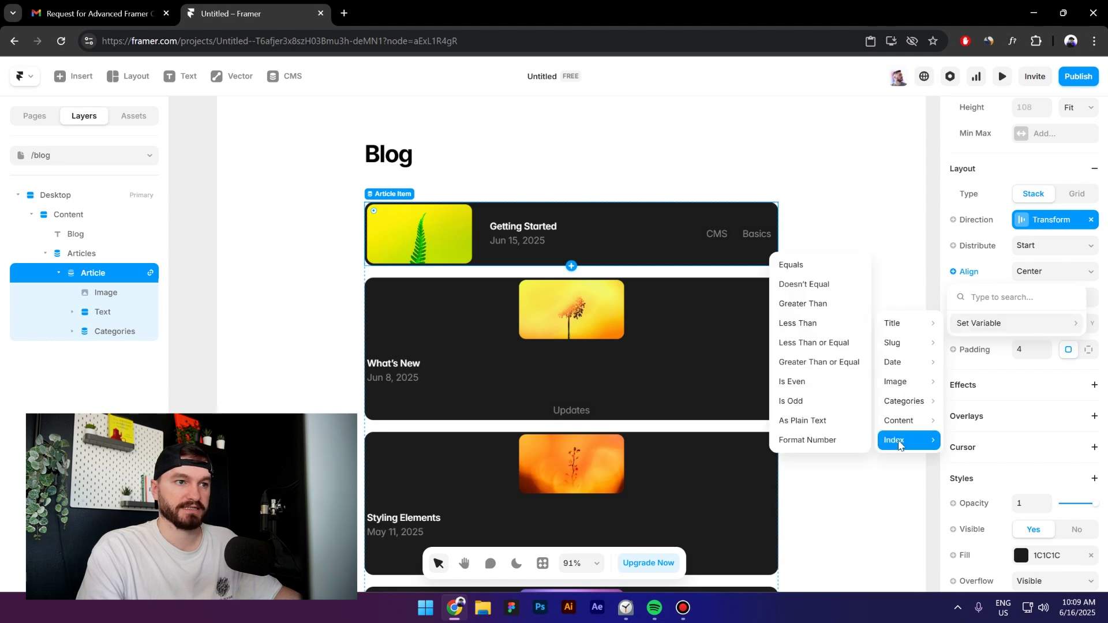
pyautogui.click(791, 265)
pyautogui.scroll(-2, 814, 434)
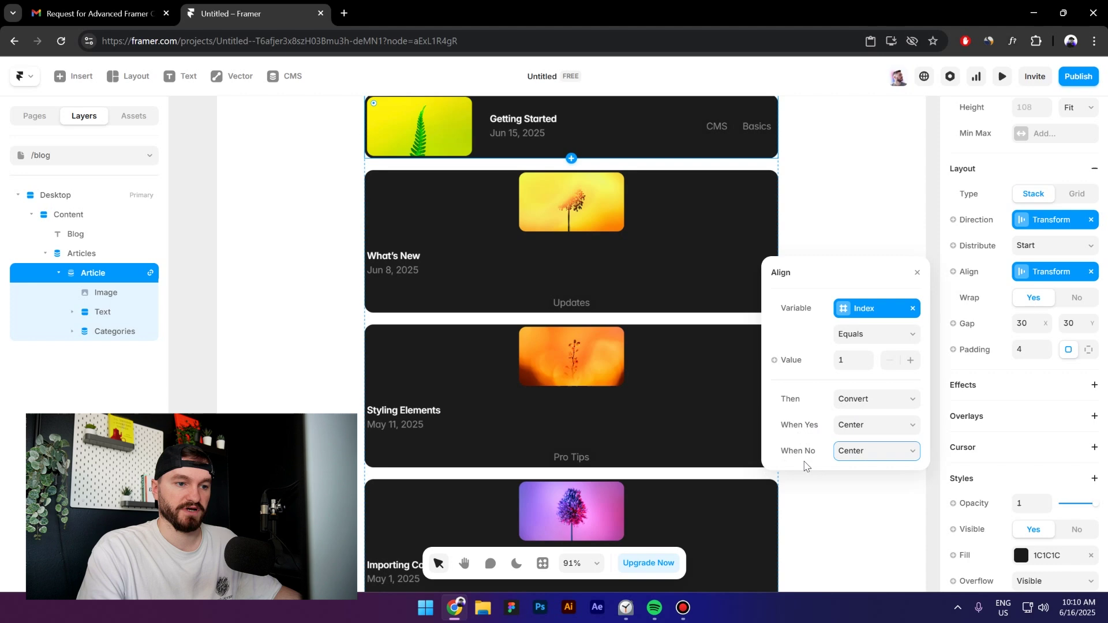
pyautogui.click(856, 458)
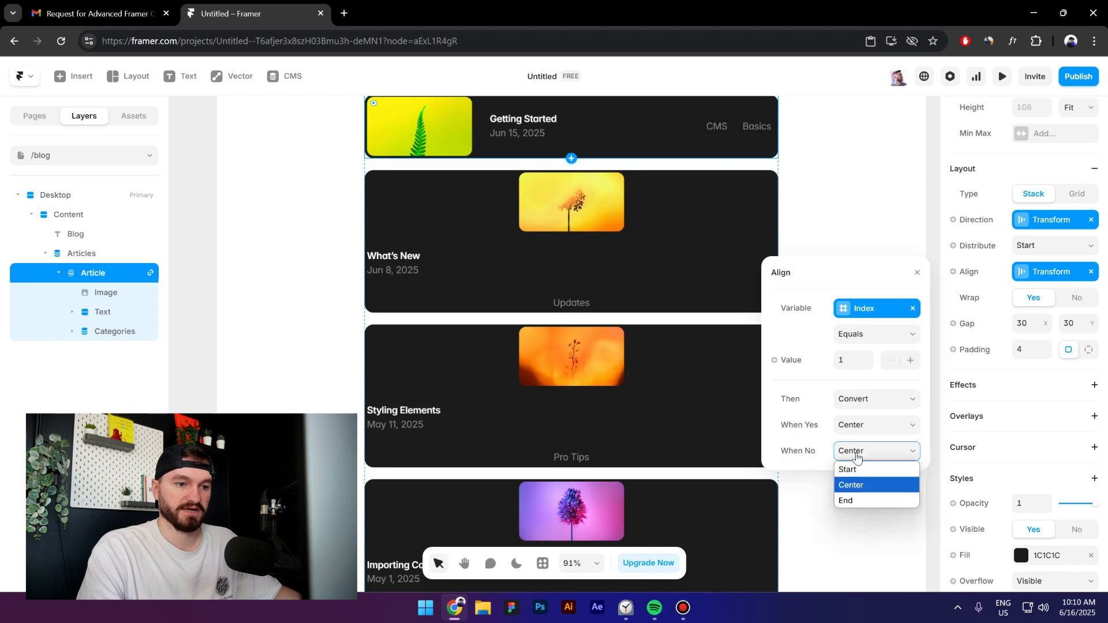
pyautogui.click(859, 470)
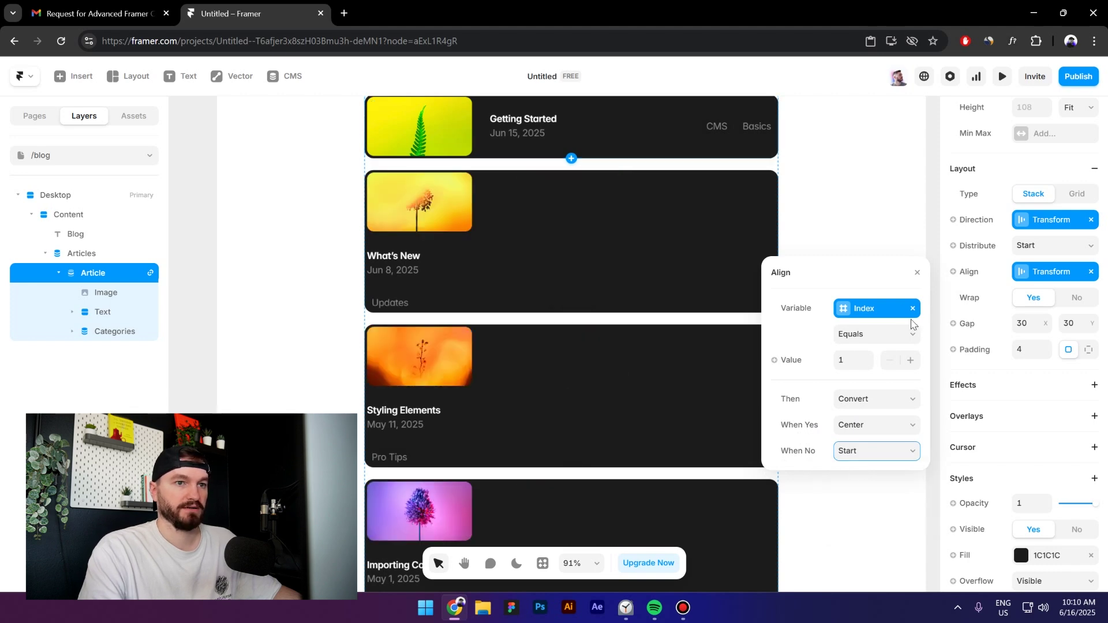
pyautogui.click(918, 273)
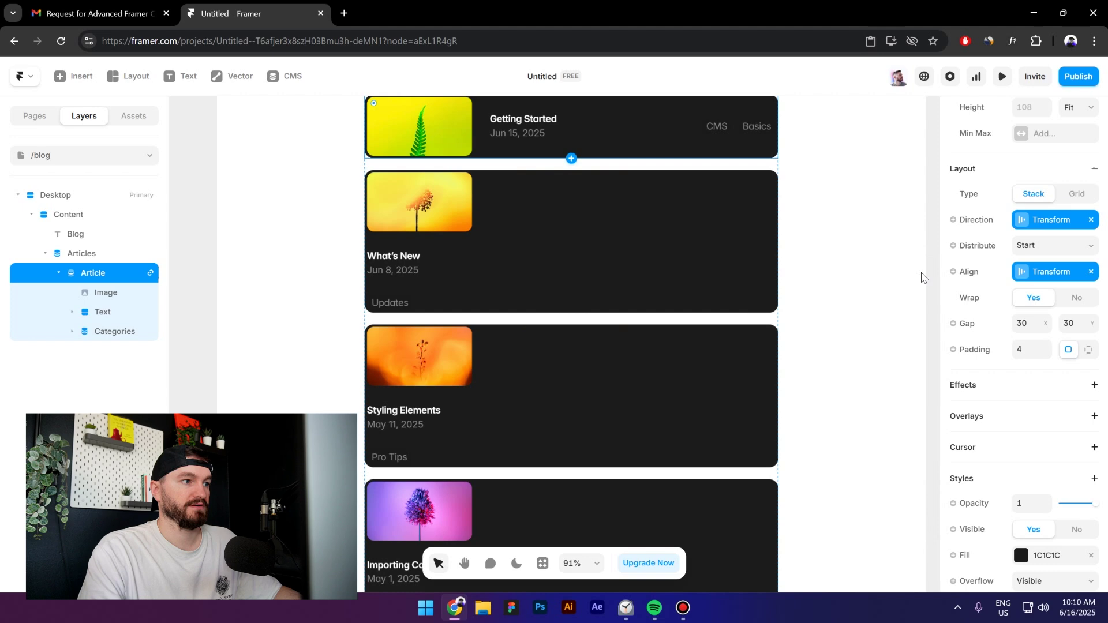
# Step: Deselect the card and view the Example 1.png reference in Gmail
pyautogui.scroll(-3, 626, 378)
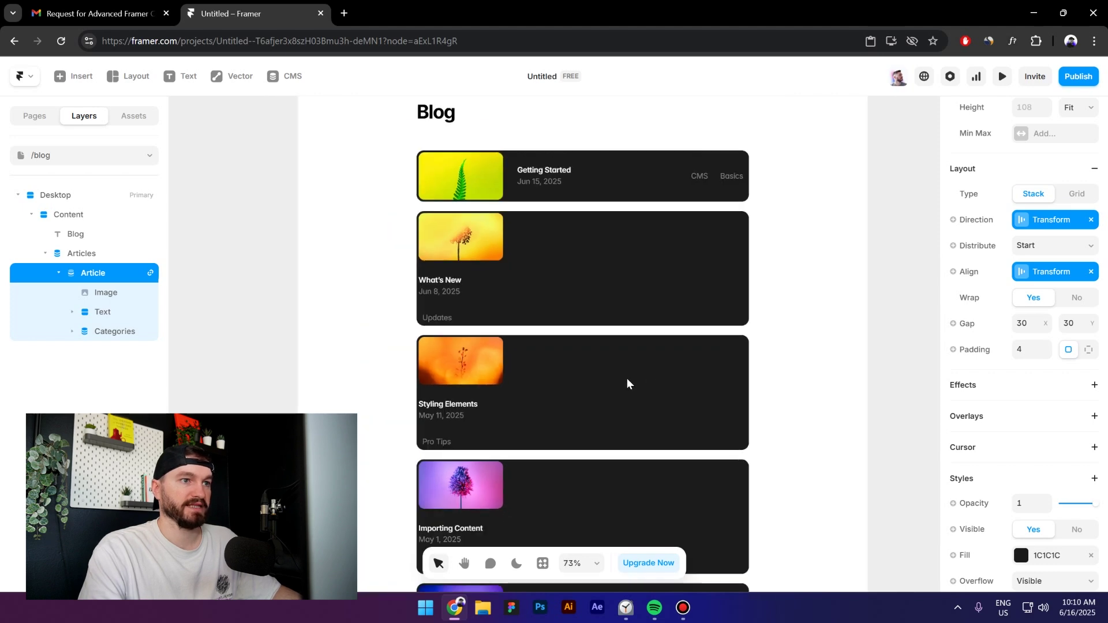
pyautogui.click(883, 367)
pyautogui.click(159, 13)
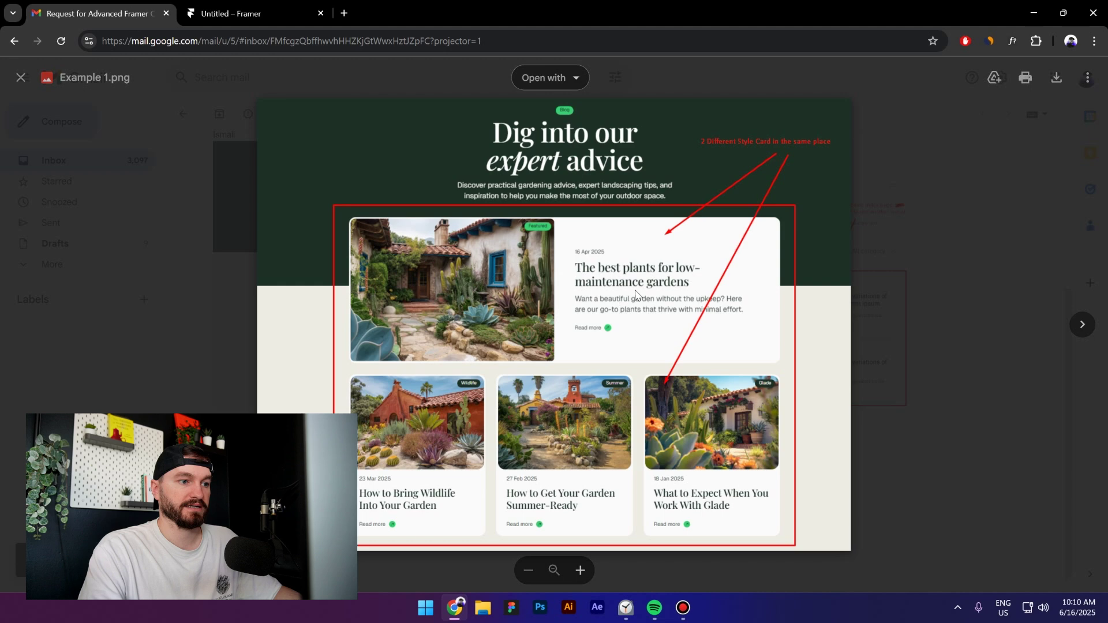
# Step: Back in Framer, switch the Articles list layout from Stack to a 2-column Grid
pyautogui.click(245, 13)
pyautogui.scroll(1, 693, 277)
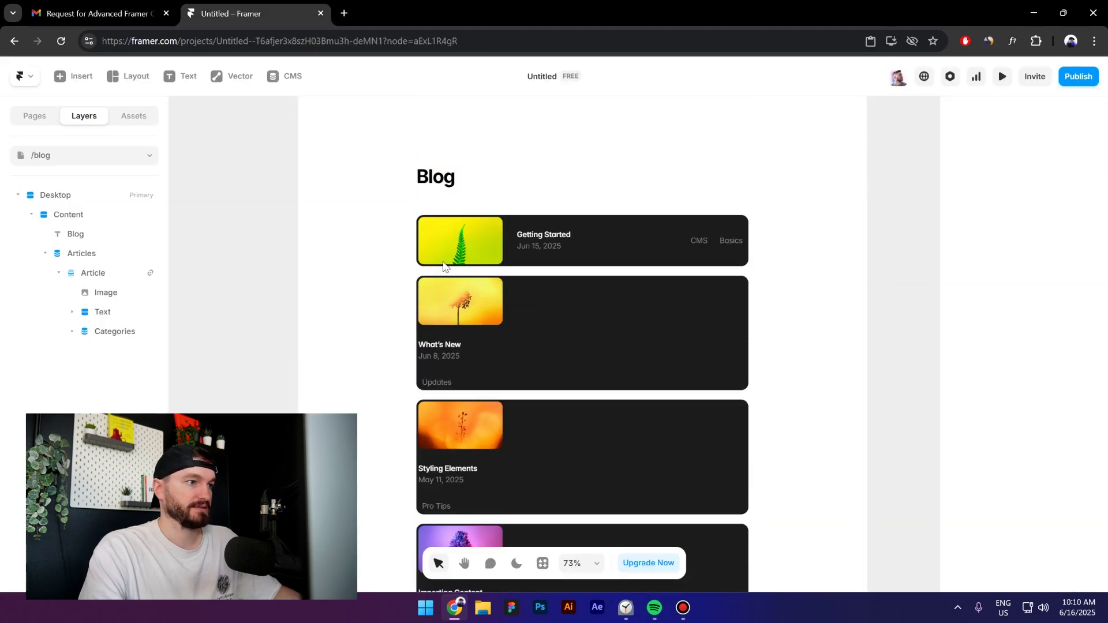
pyautogui.click(521, 271)
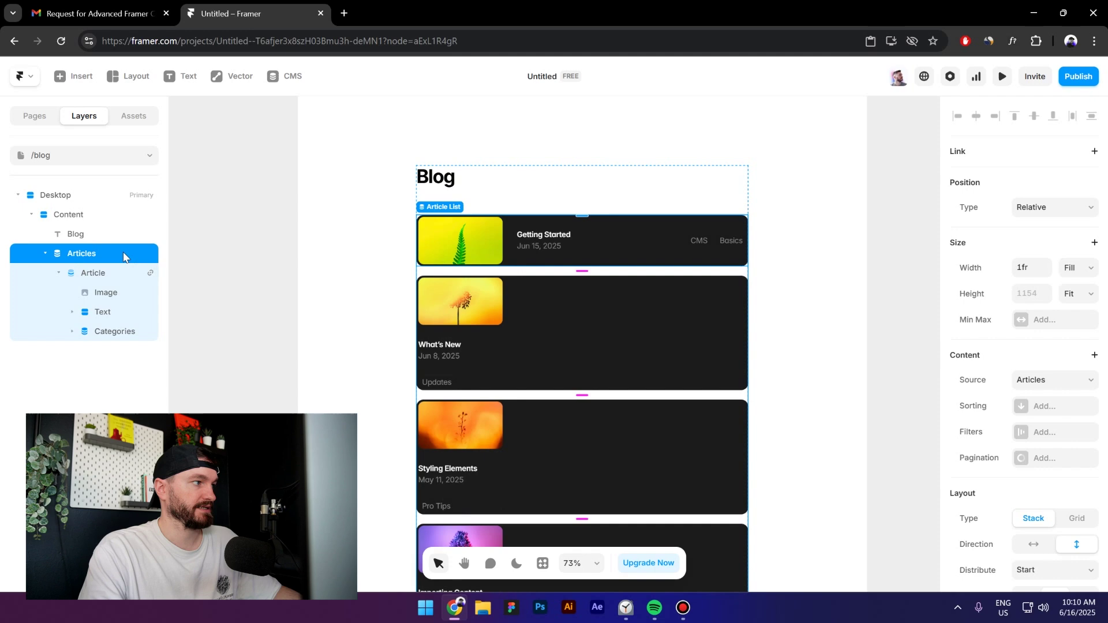
pyautogui.scroll(-3, 973, 326)
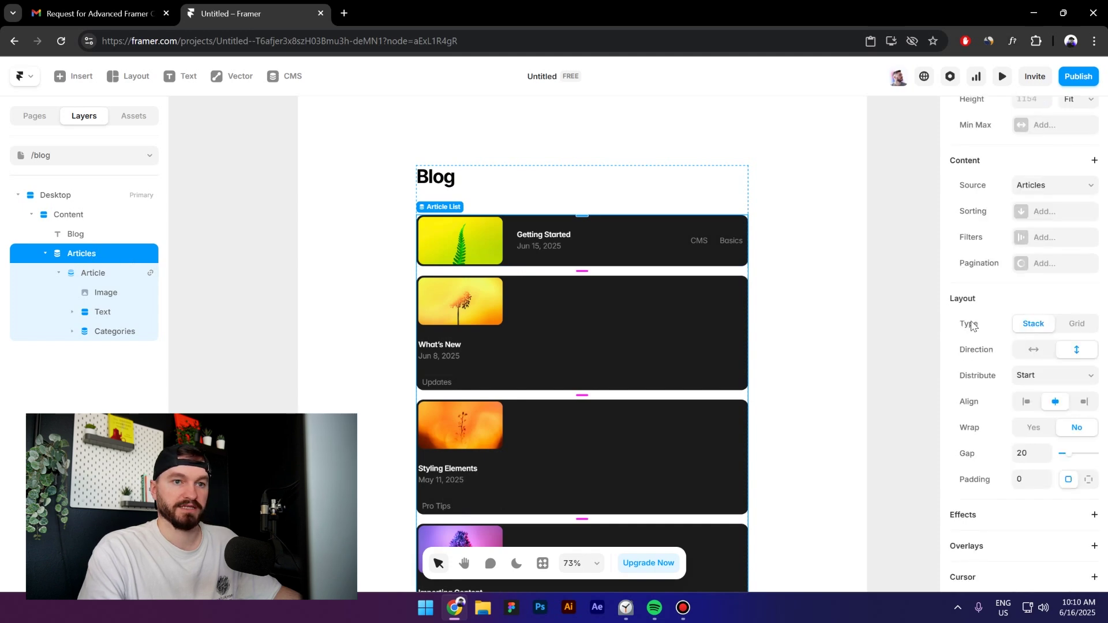
pyautogui.click(1077, 324)
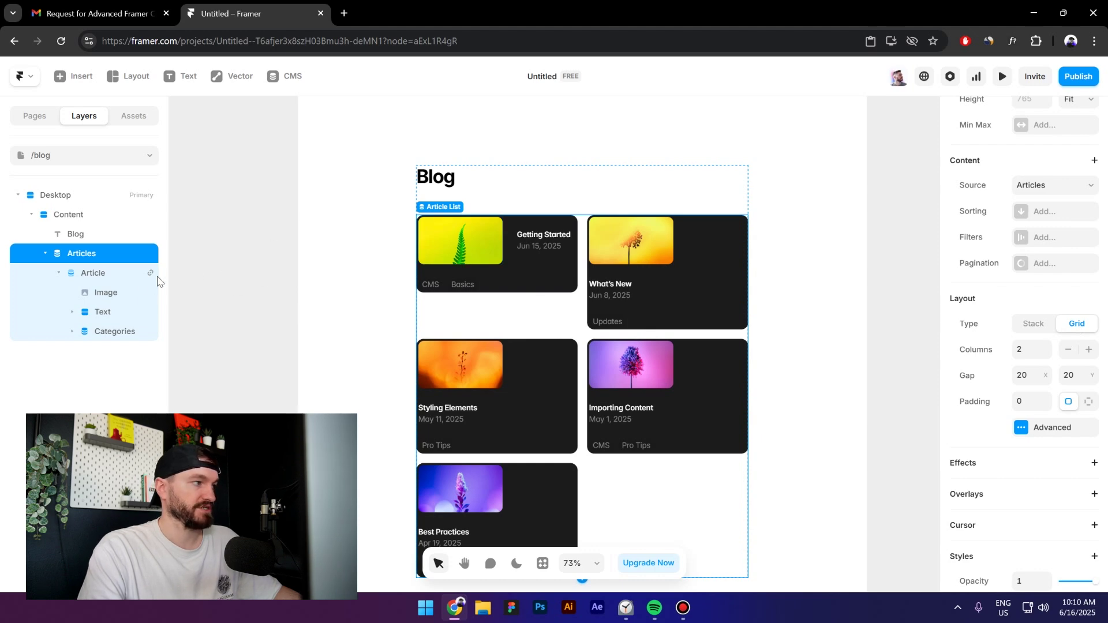
pyautogui.click(101, 278)
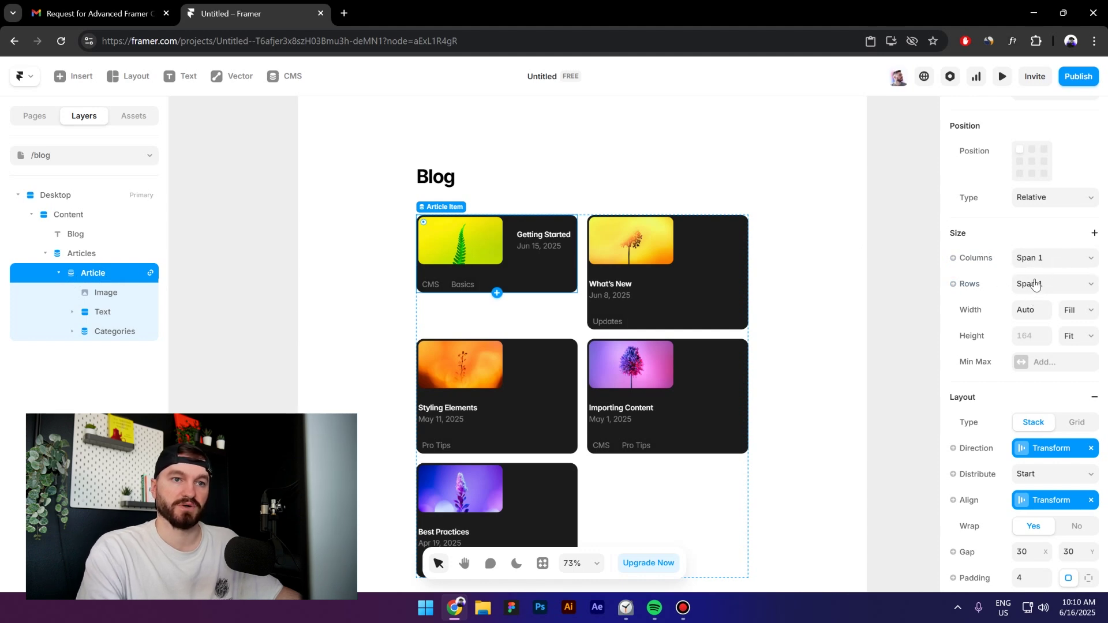
# Step: Make the Article Columns setting depend on Index equals 1, spanning 2 columns when yes
pyautogui.click(954, 259)
pyautogui.moveTo(962, 310)
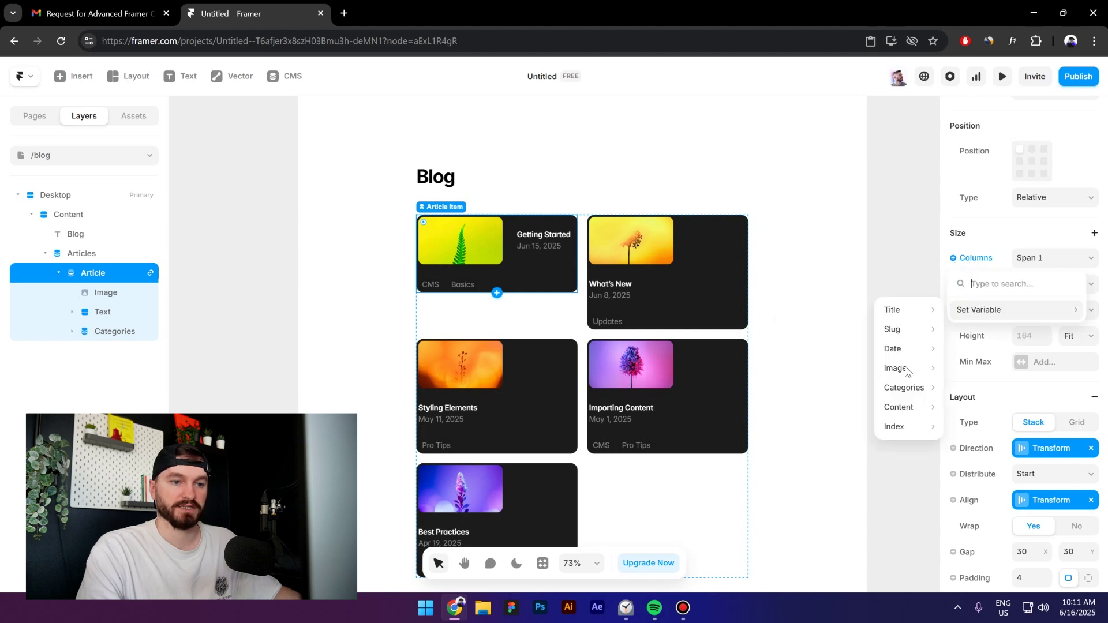
pyautogui.moveTo(902, 430)
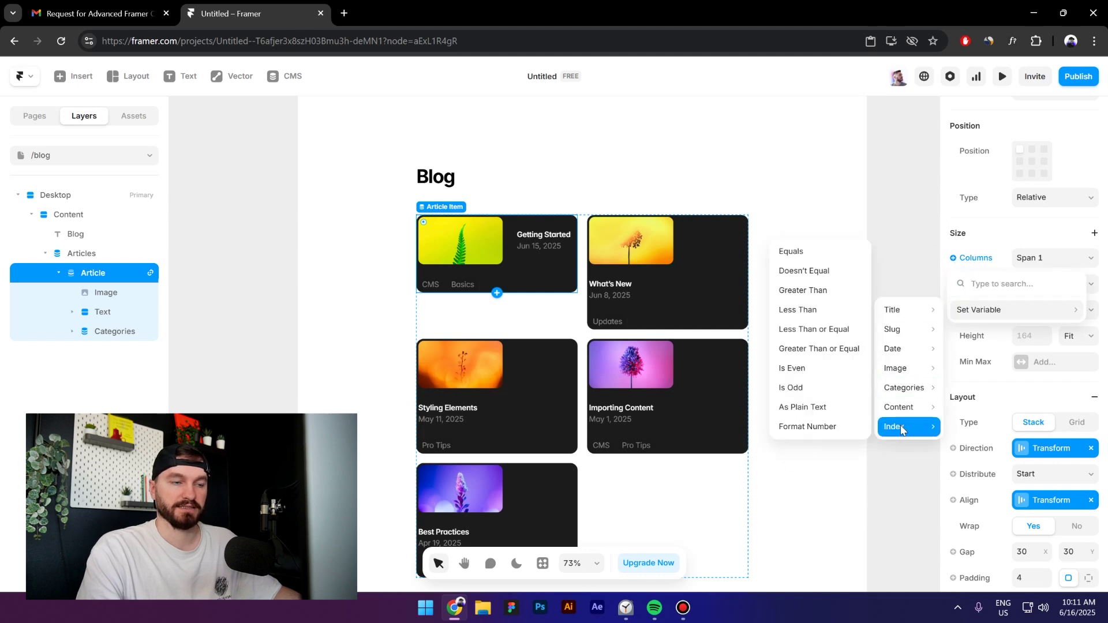
pyautogui.click(787, 252)
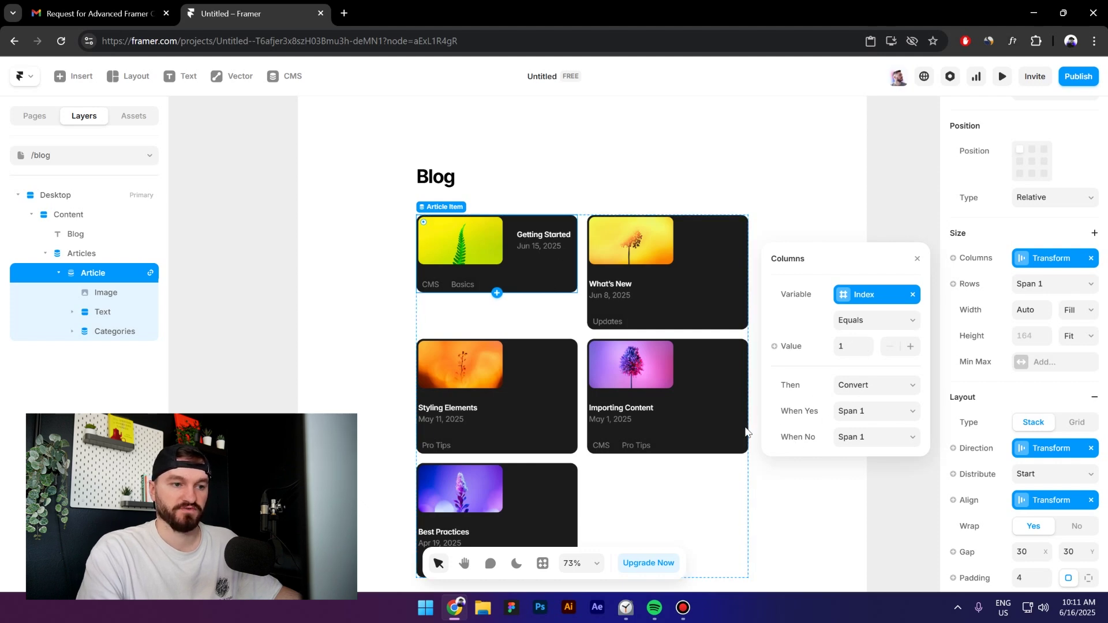
pyautogui.click(855, 413)
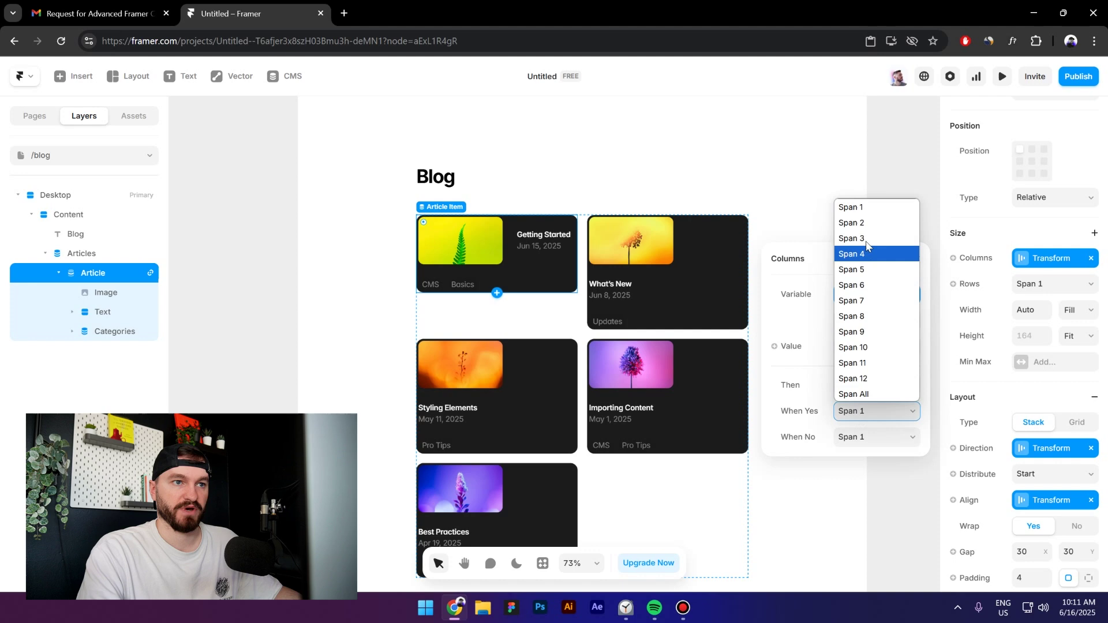
pyautogui.click(866, 225)
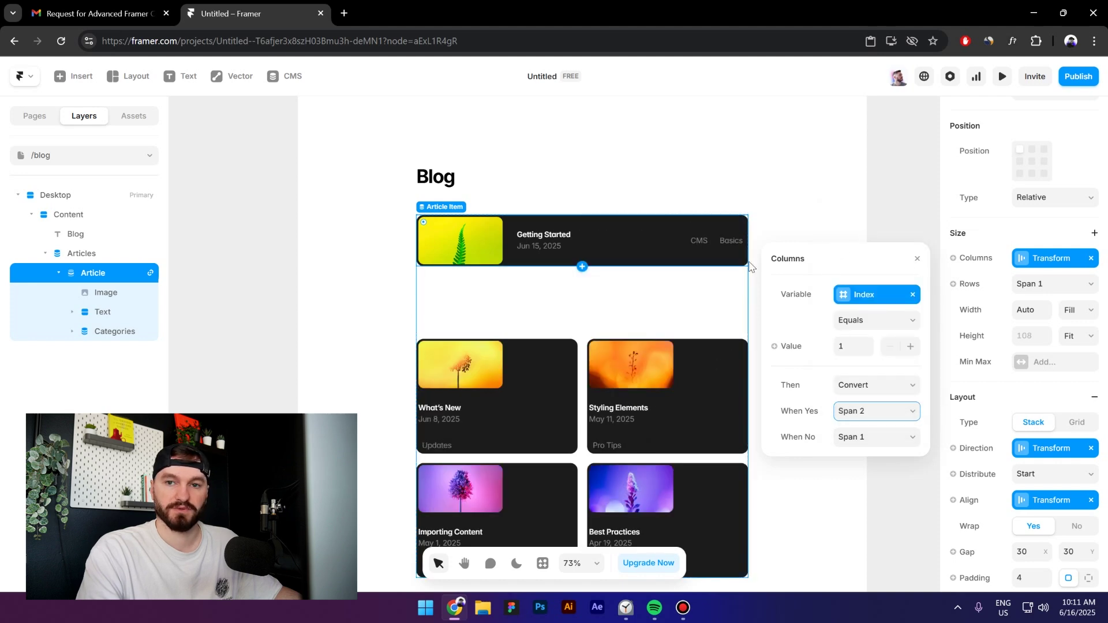
pyautogui.scroll(-2, 581, 295)
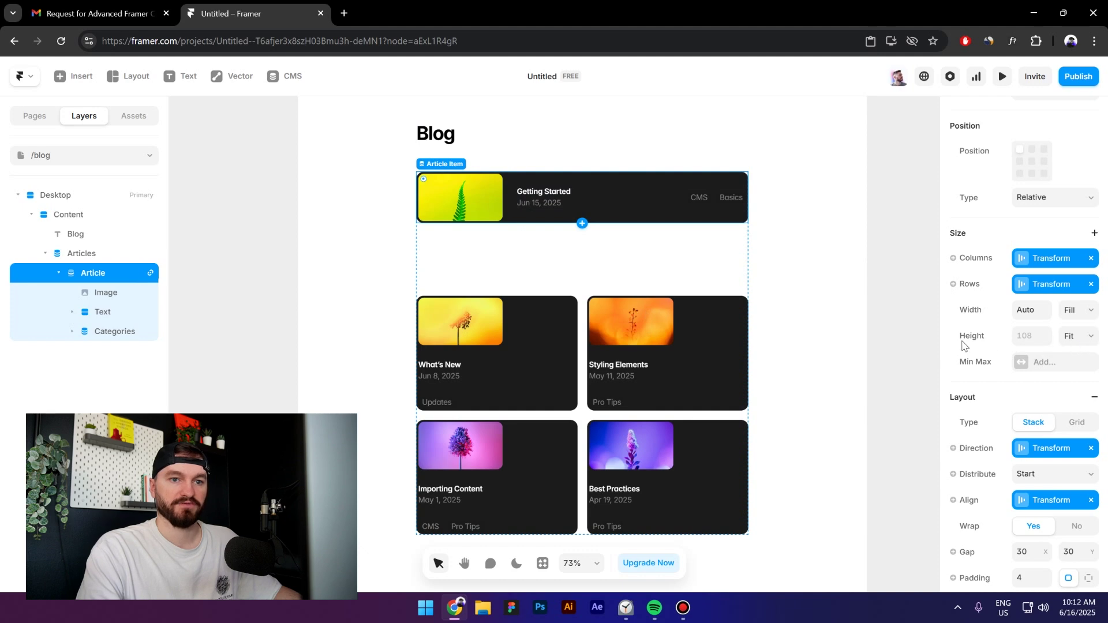
# Step: Set the Article card height to Fill and open the Image layer's height sizing
pyautogui.click(1074, 341)
pyautogui.click(1077, 385)
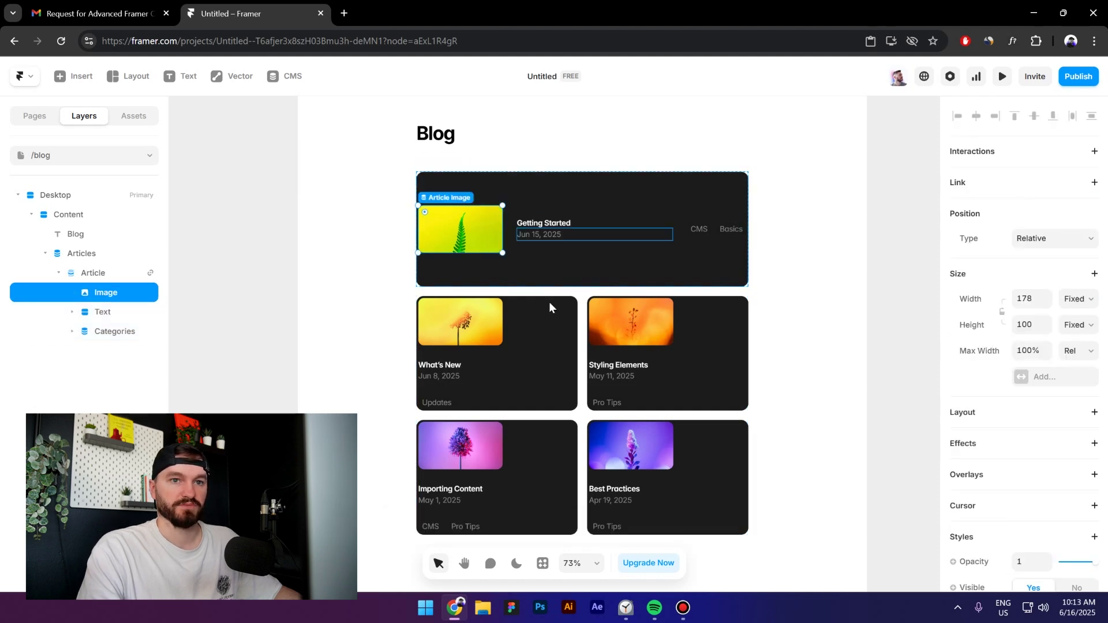
pyautogui.click(1075, 327)
pyautogui.click(1074, 375)
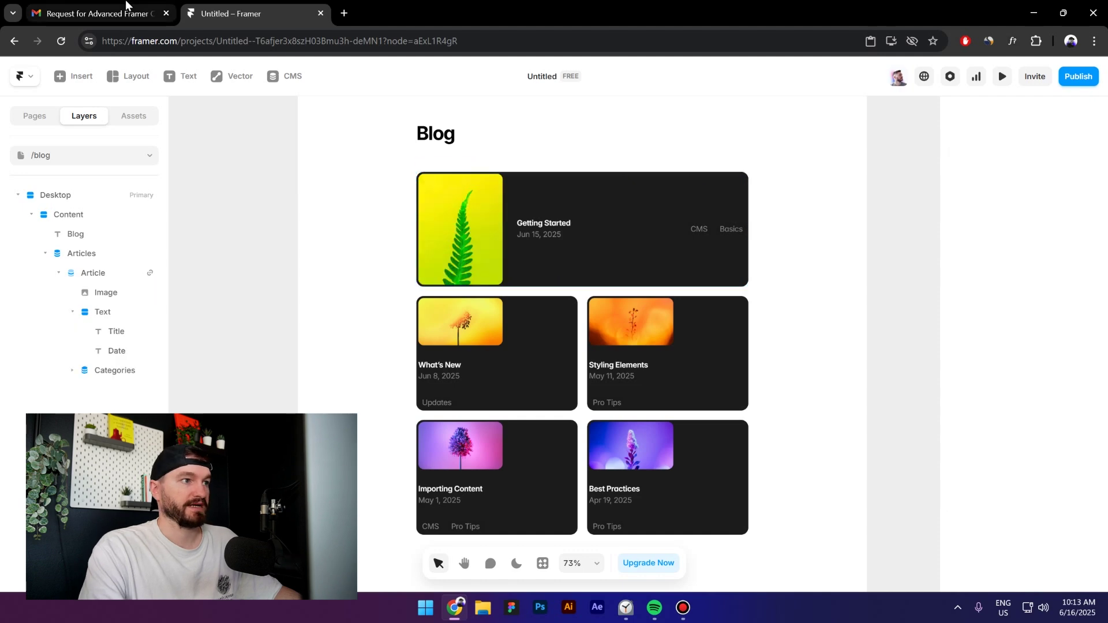
pyautogui.click(92, 13)
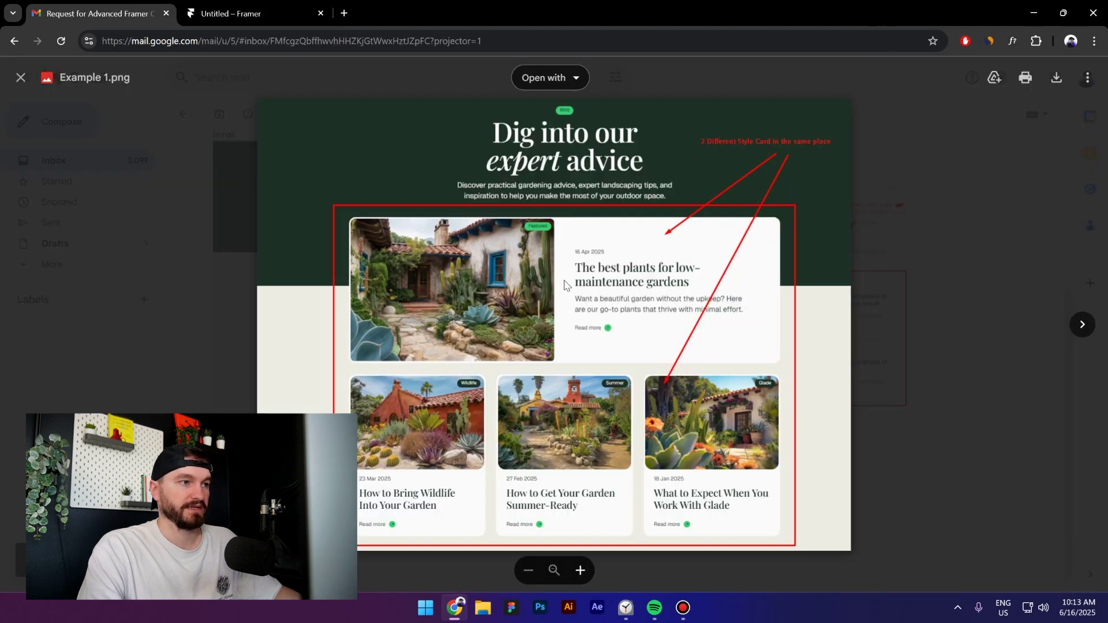
pyautogui.click(254, 13)
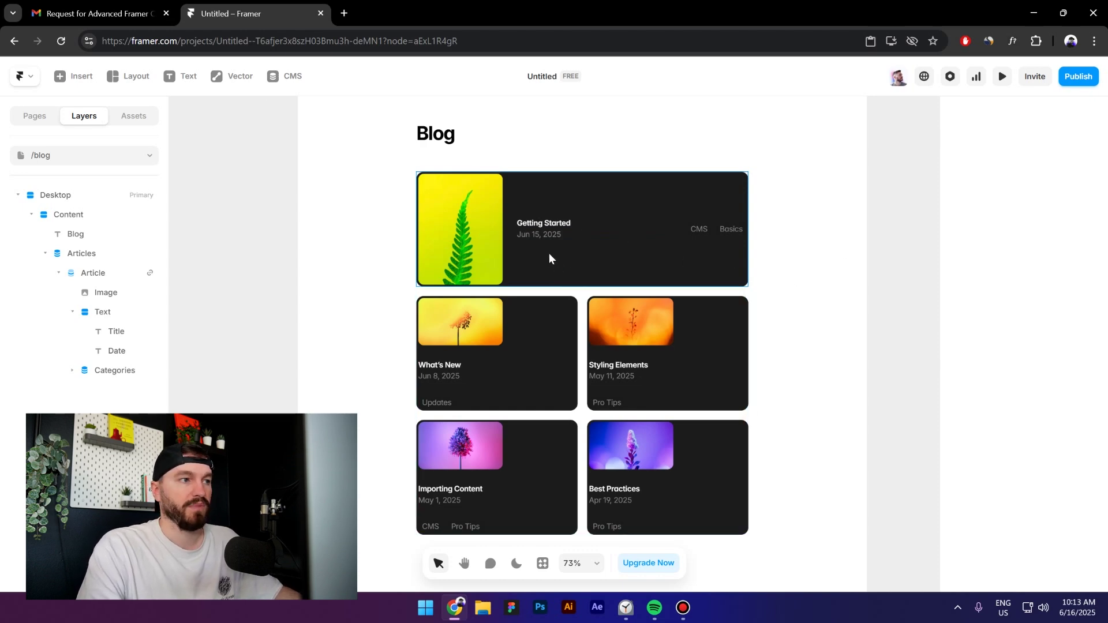
pyautogui.click(531, 262)
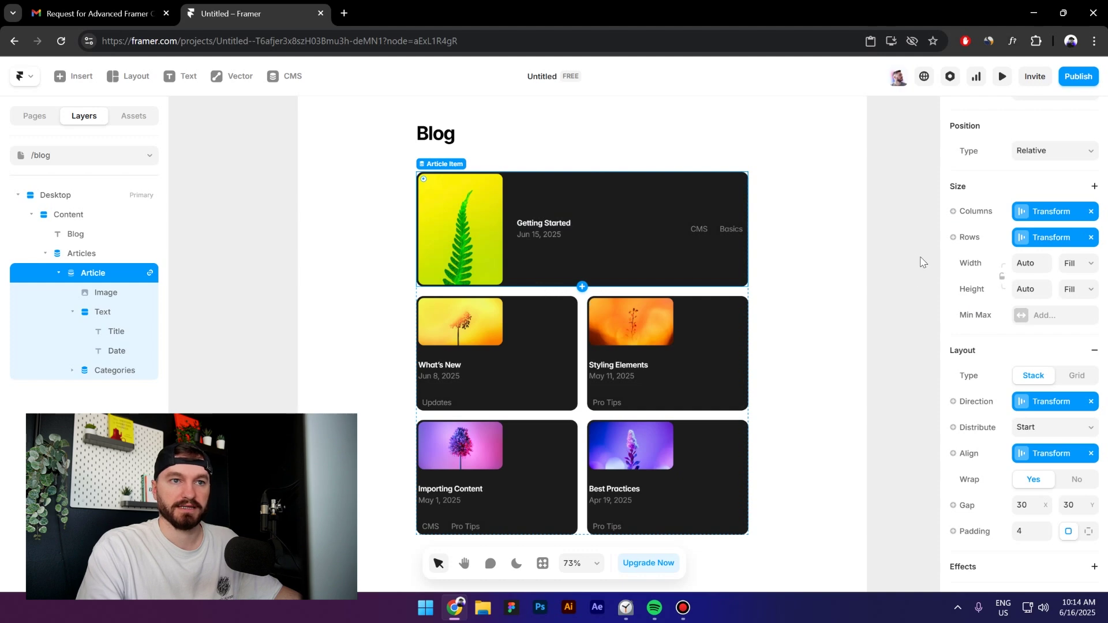